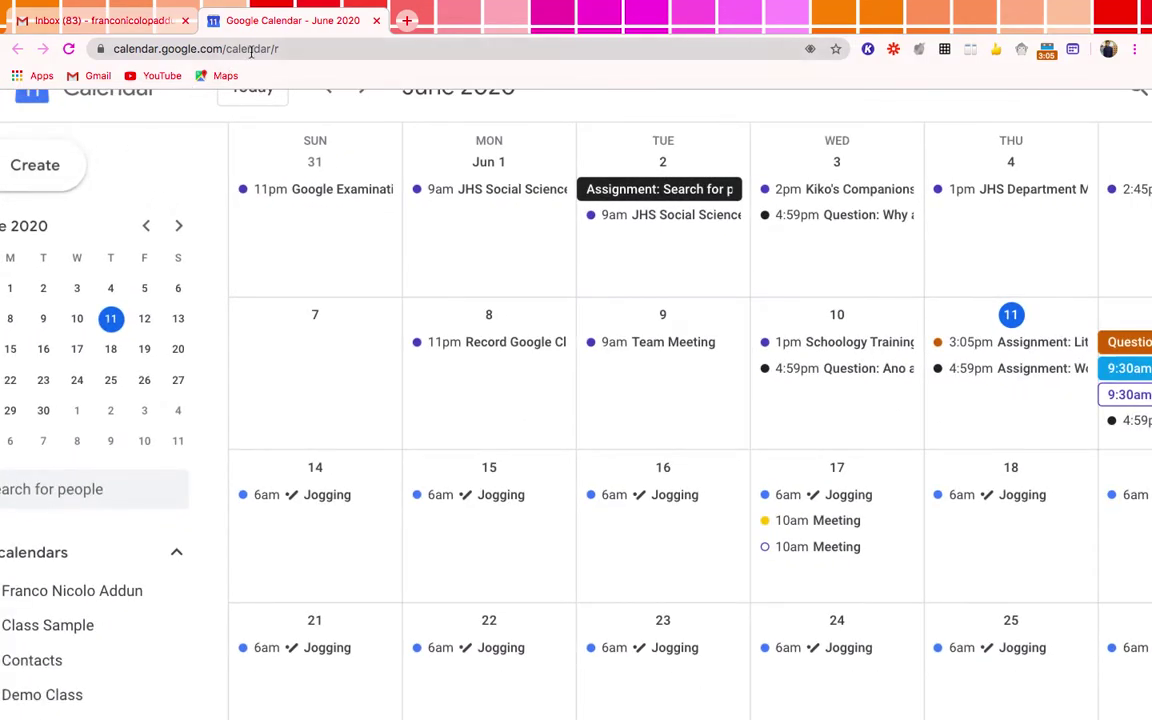
scroll(205, 107, "left", 1)
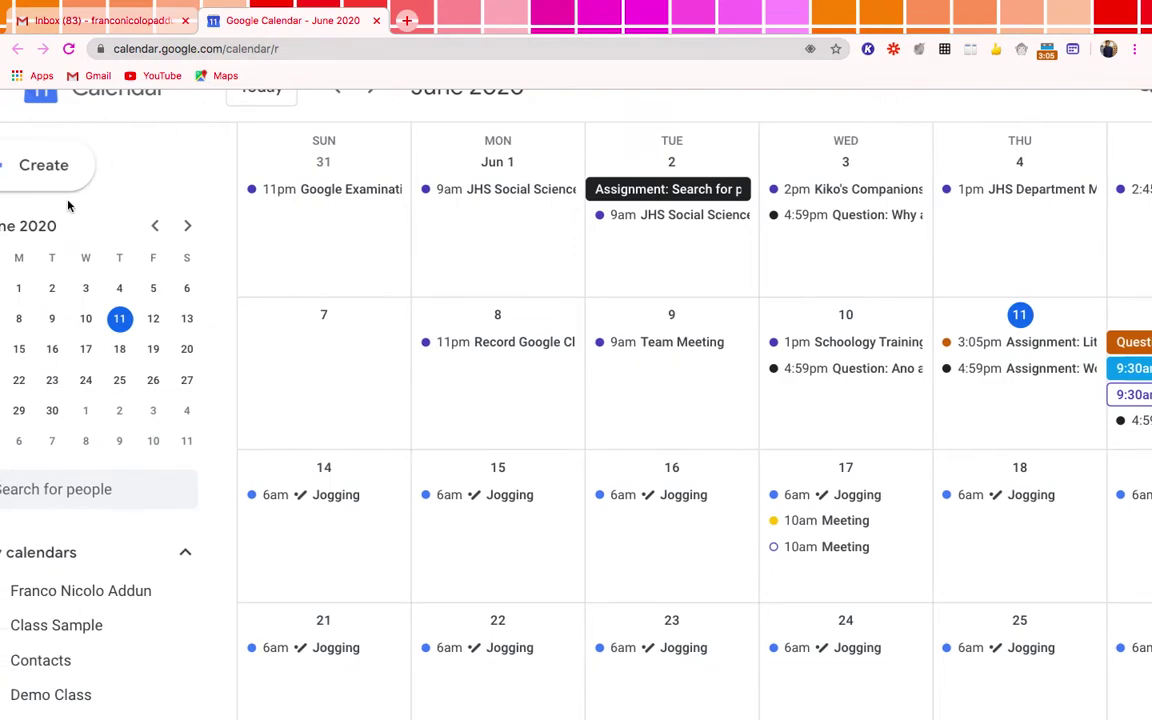
key("super+plus")
key("super+plus")
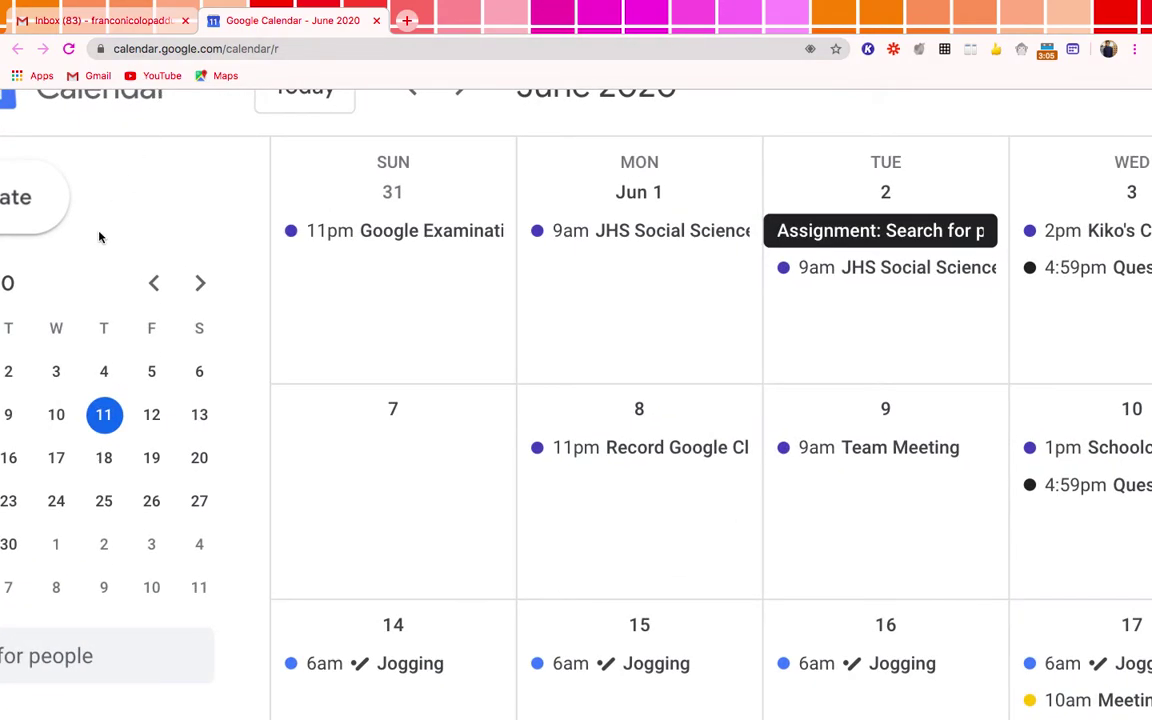
scroll(100, 237, "left", 3)
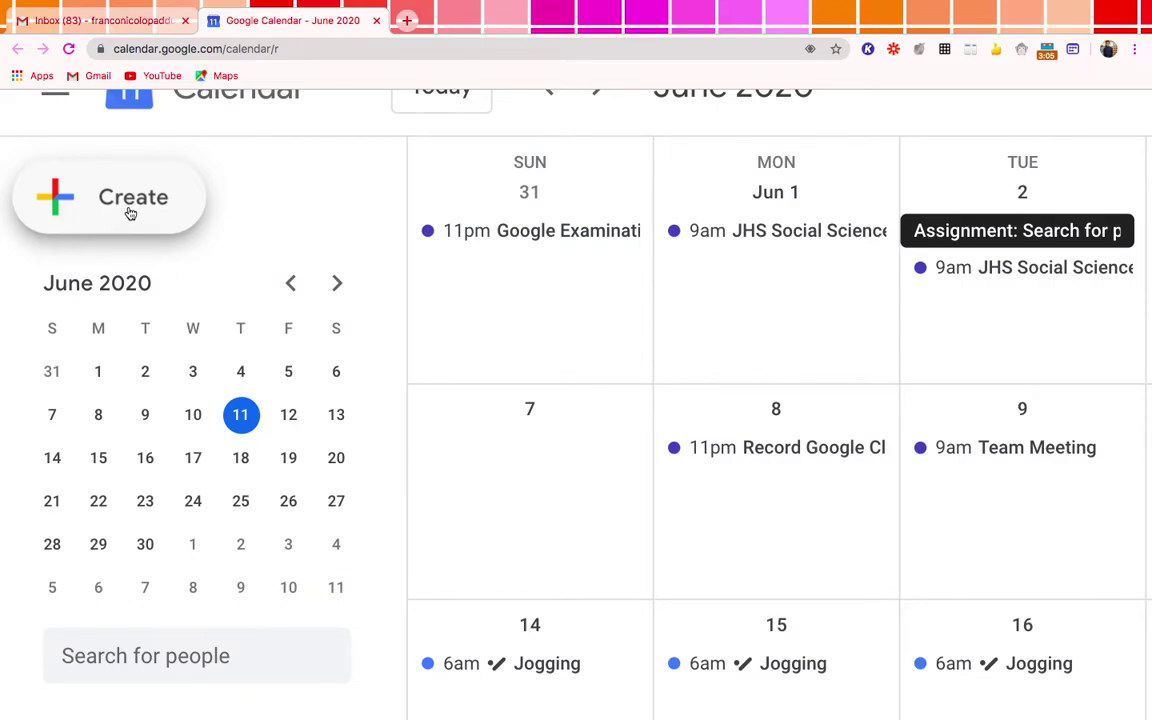
key("super+minus")
key("super+minus")
key("super+minus")
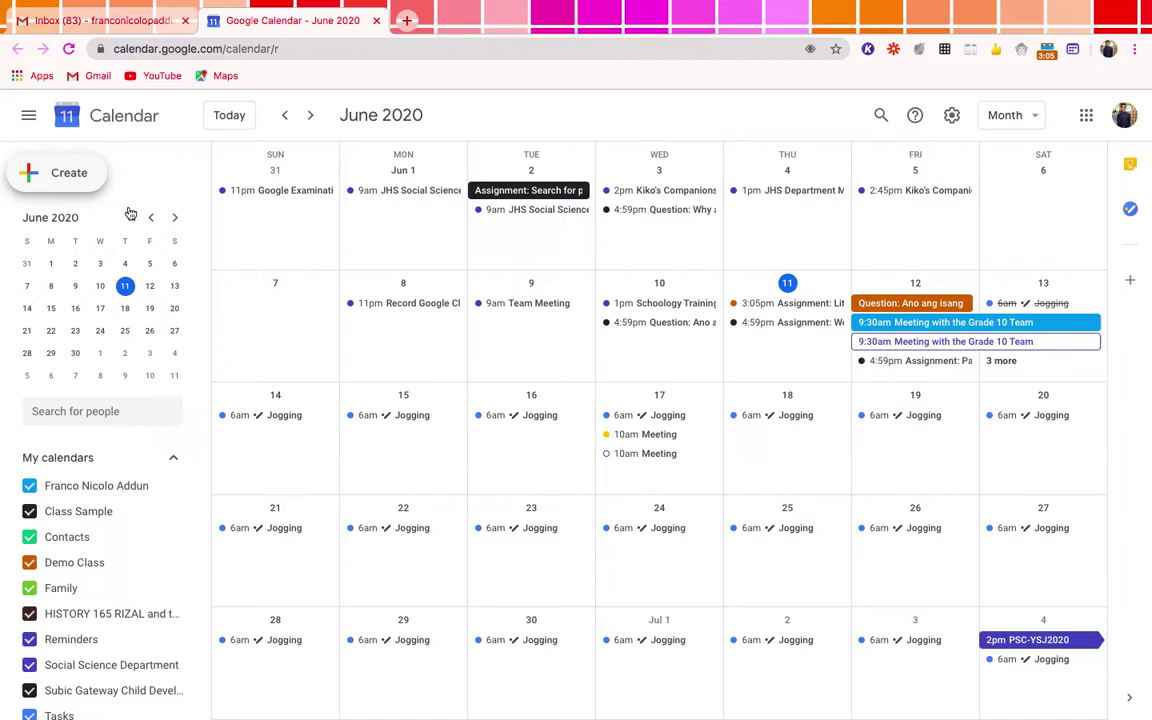
Create a new event on June 18, 2020, open its full details, and title it "Meeting"
left_click(777, 470)
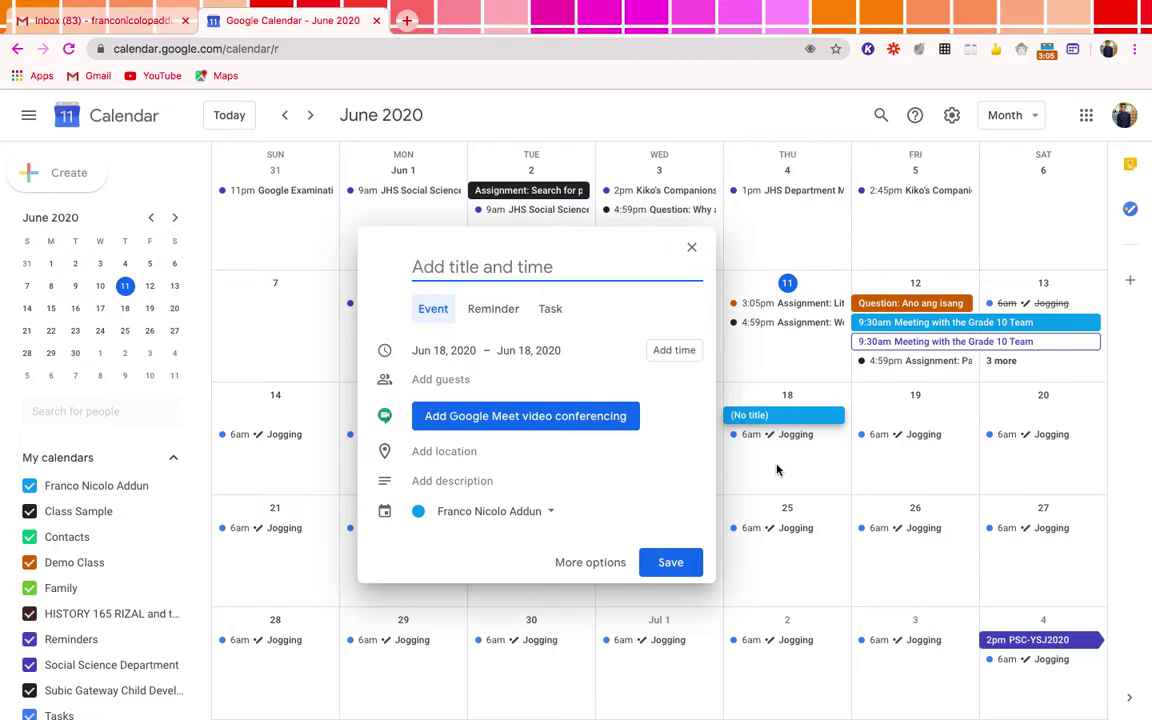
left_click(598, 564)
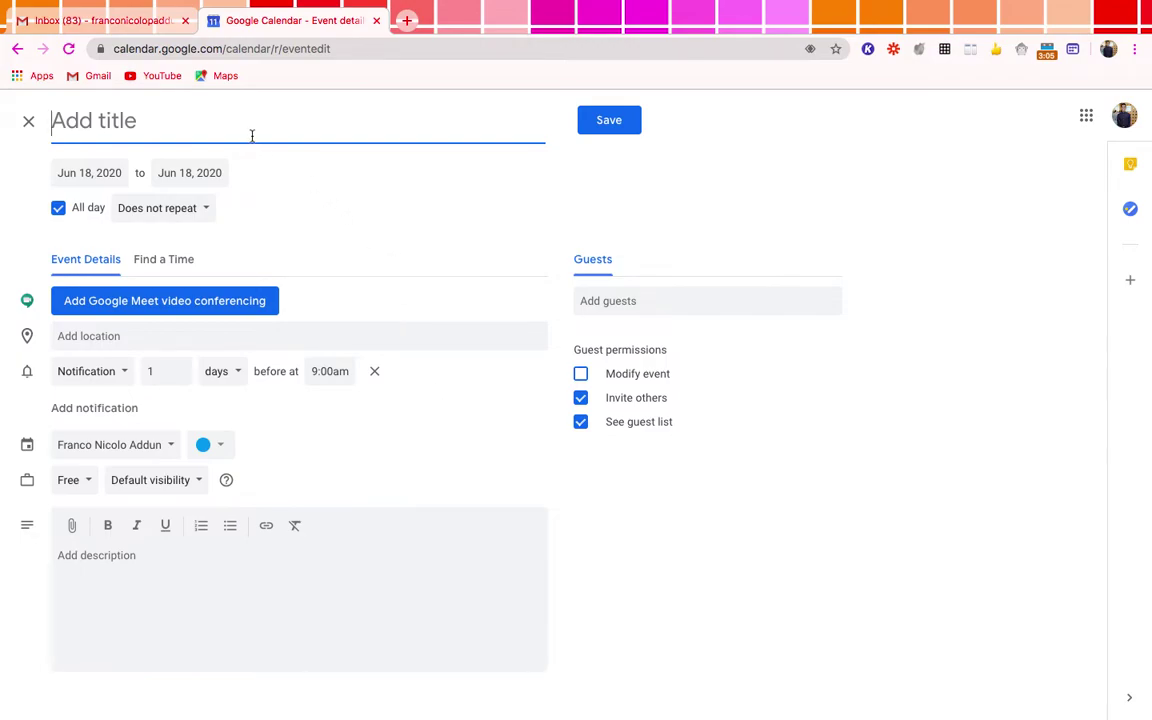
type("Meeting")
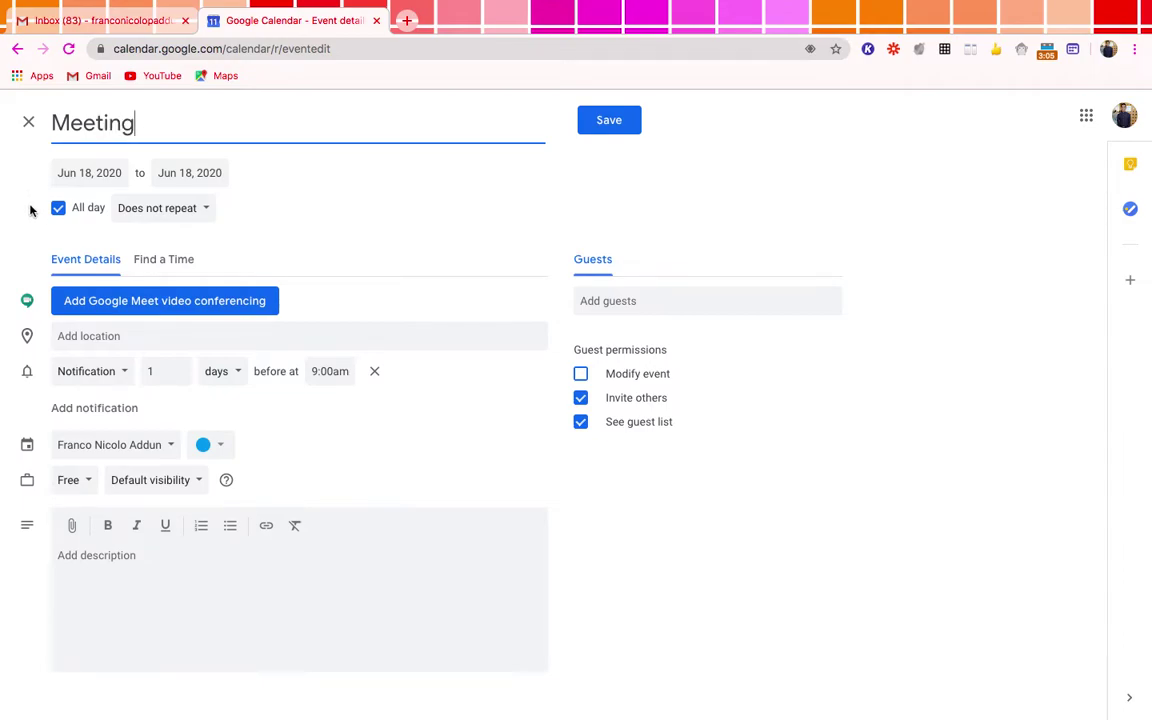
Turn off the all-day setting and schedule the event from 9:30am to 10:30am
scroll(30, 210, "up", 10)
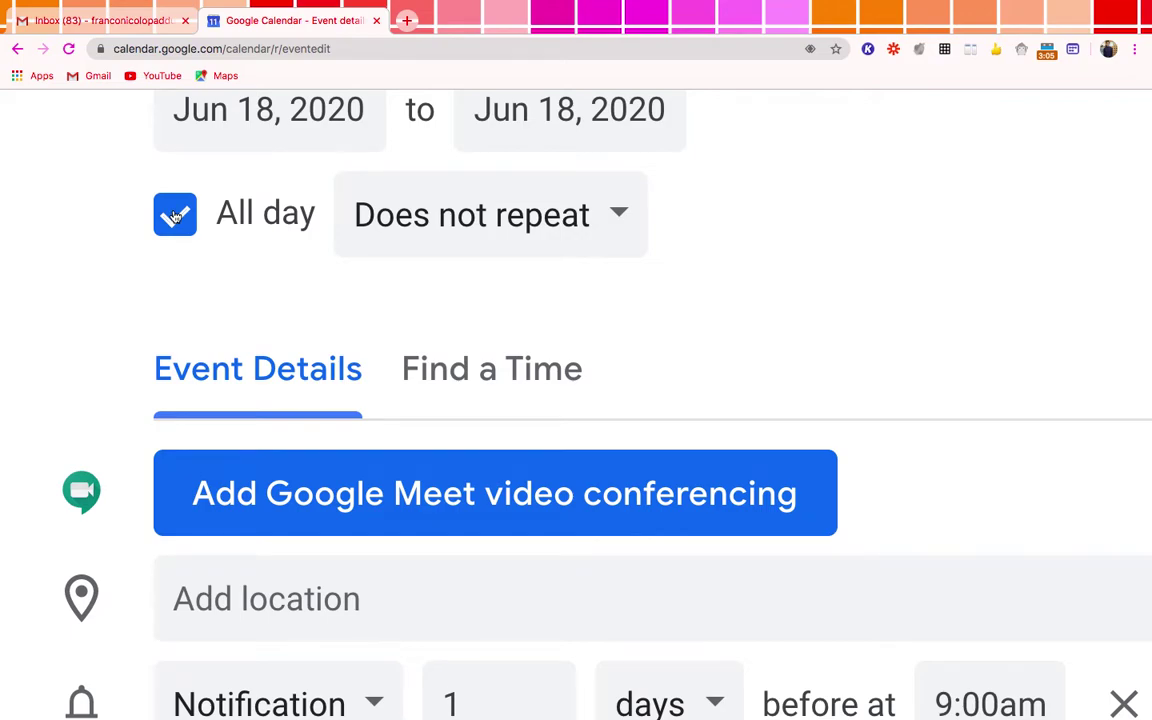
scroll(174, 215, "up", 2)
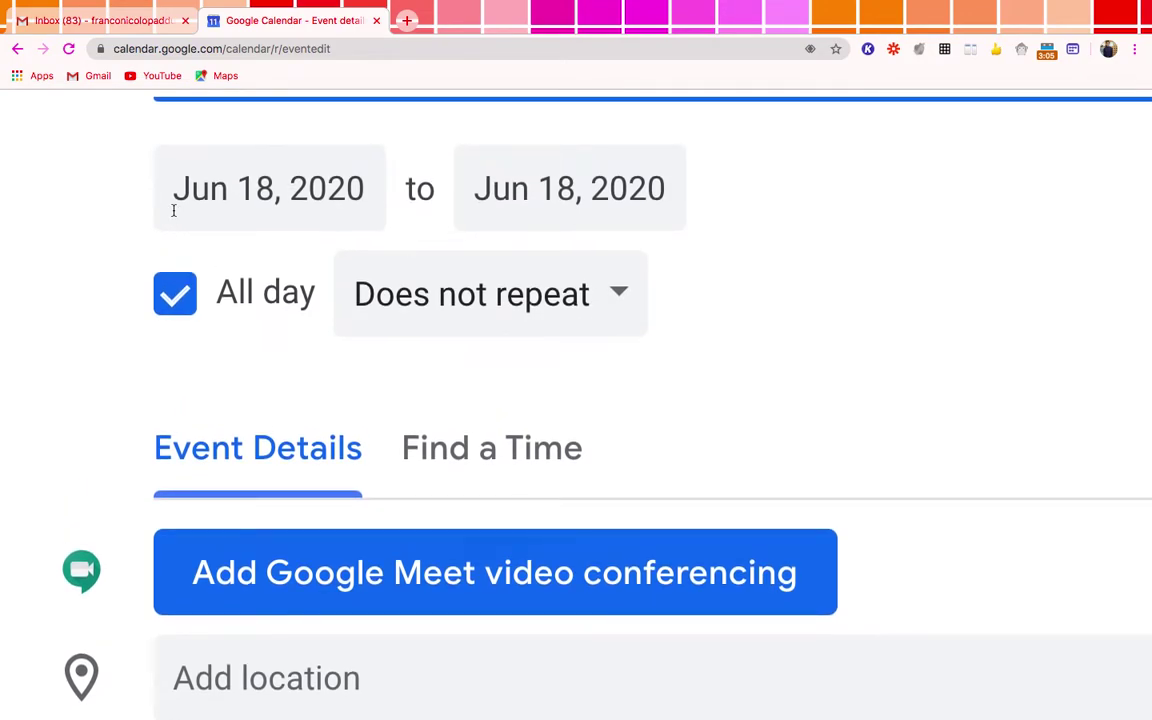
left_click(175, 291)
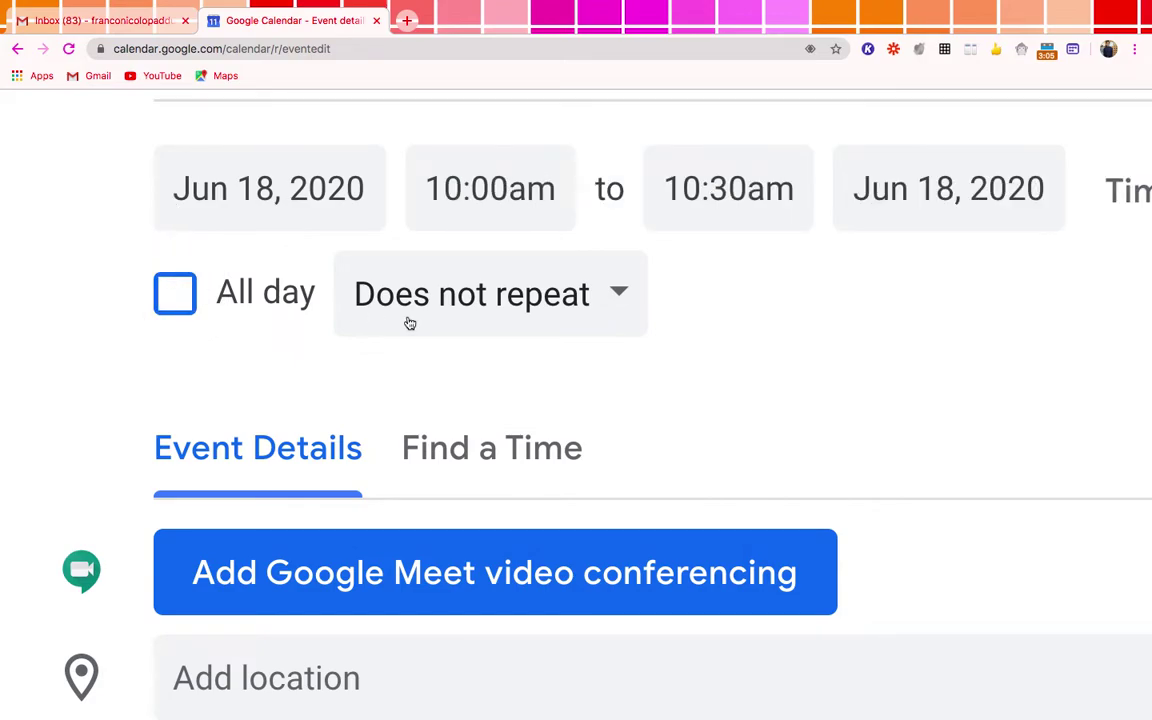
scroll(576, 352, "right", 3)
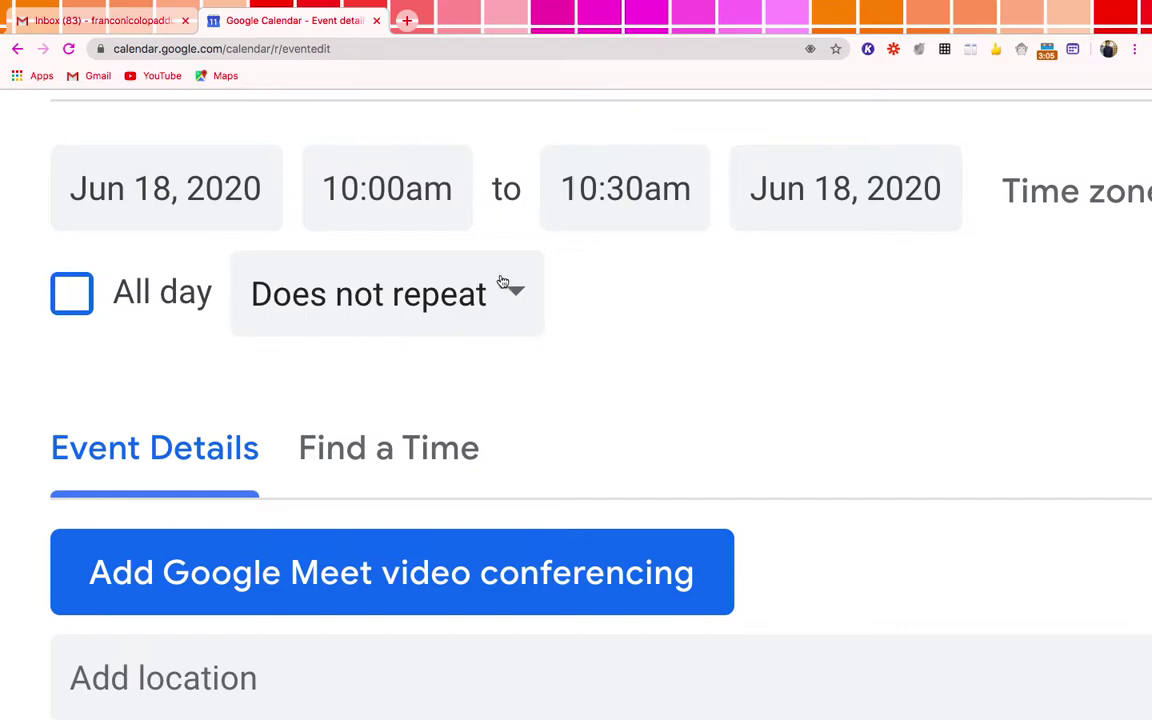
left_click(410, 188)
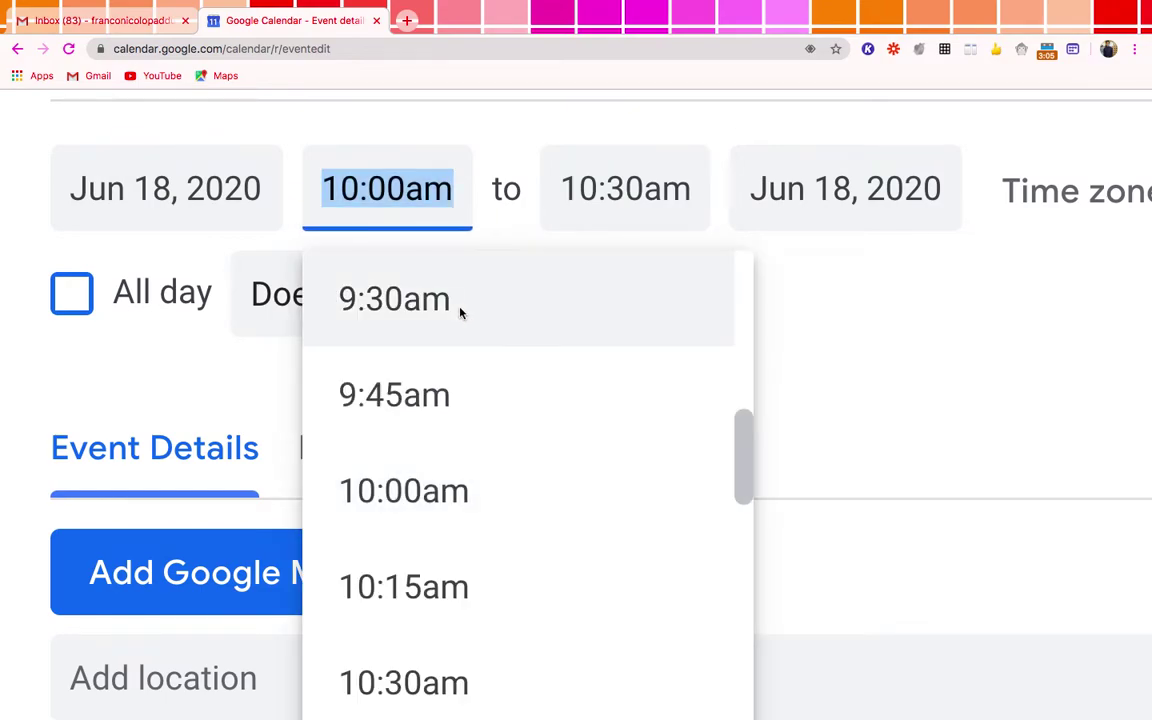
left_click(462, 310)
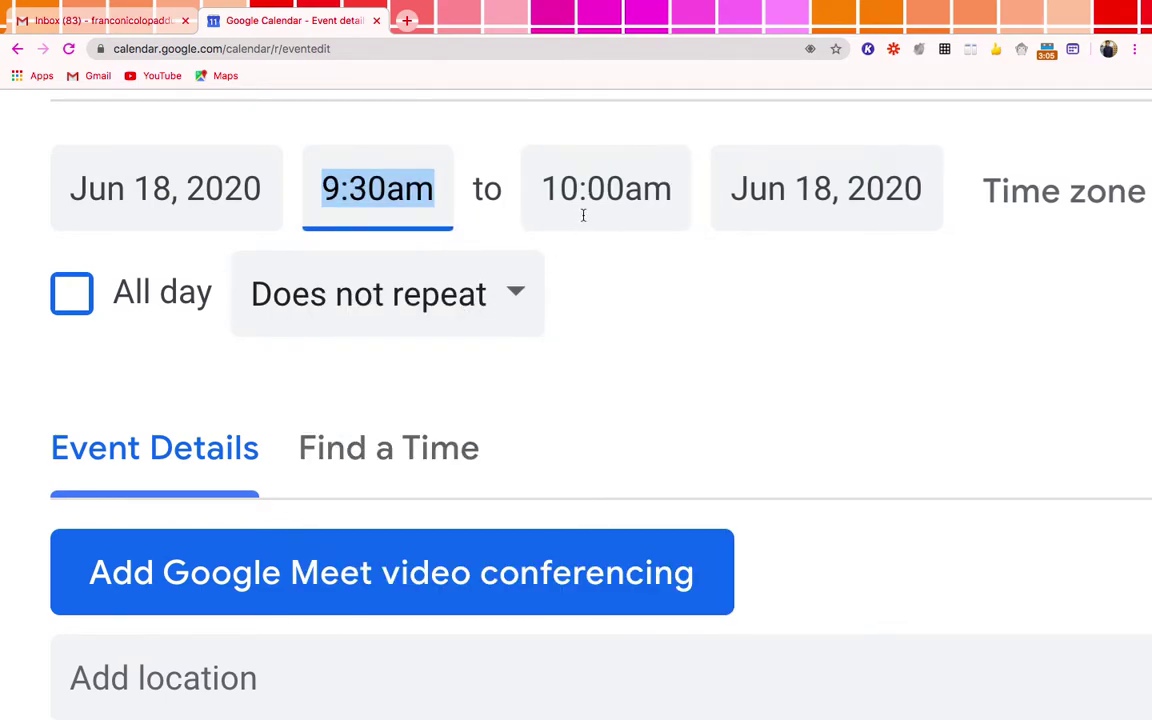
left_click(584, 216)
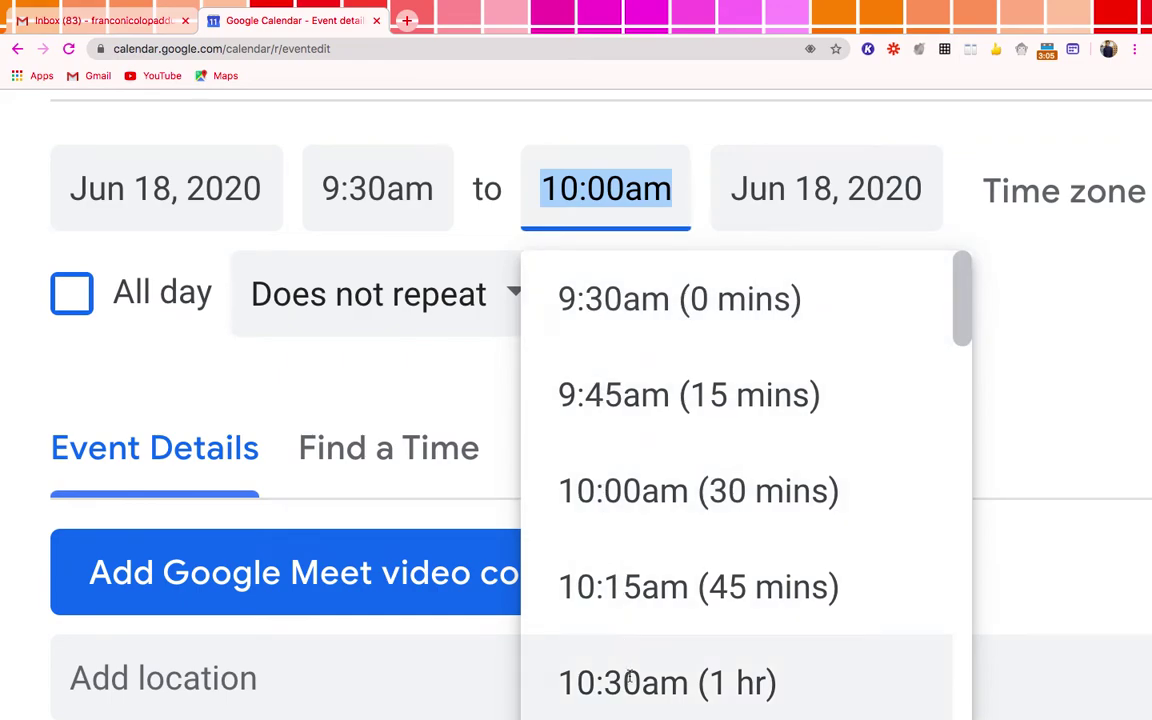
left_click(630, 678)
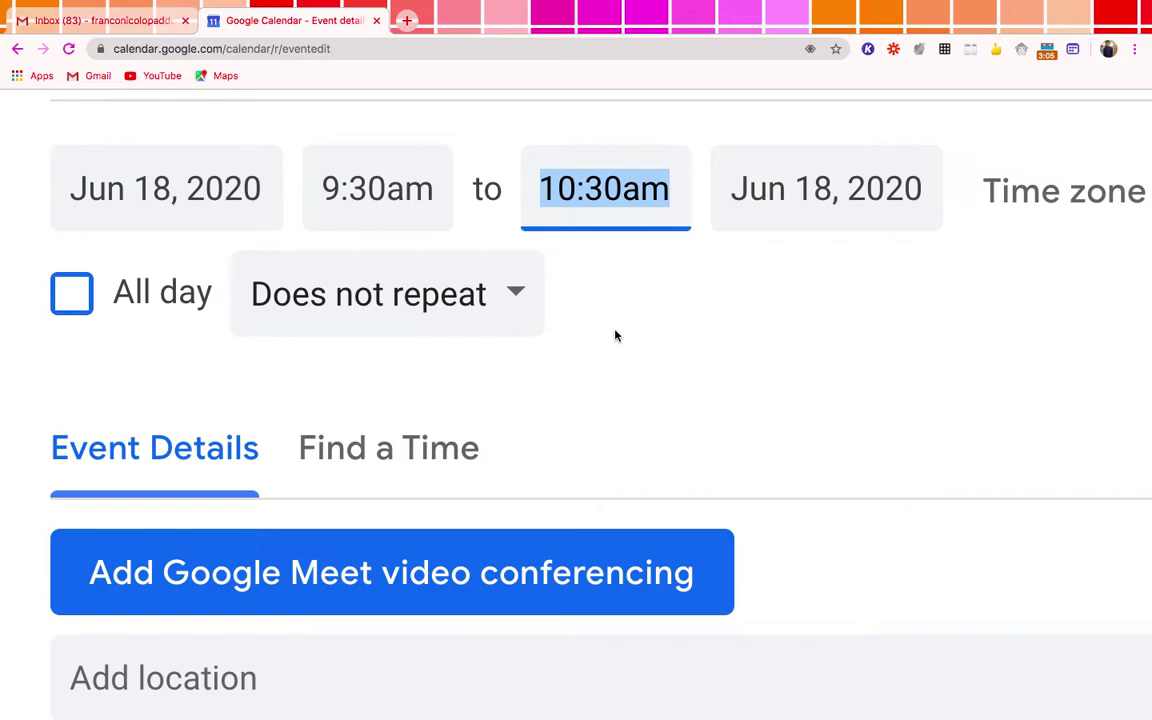
Review the event's recurrence choices and keep it set to Does not repeat
scroll(616, 336, "down", 3)
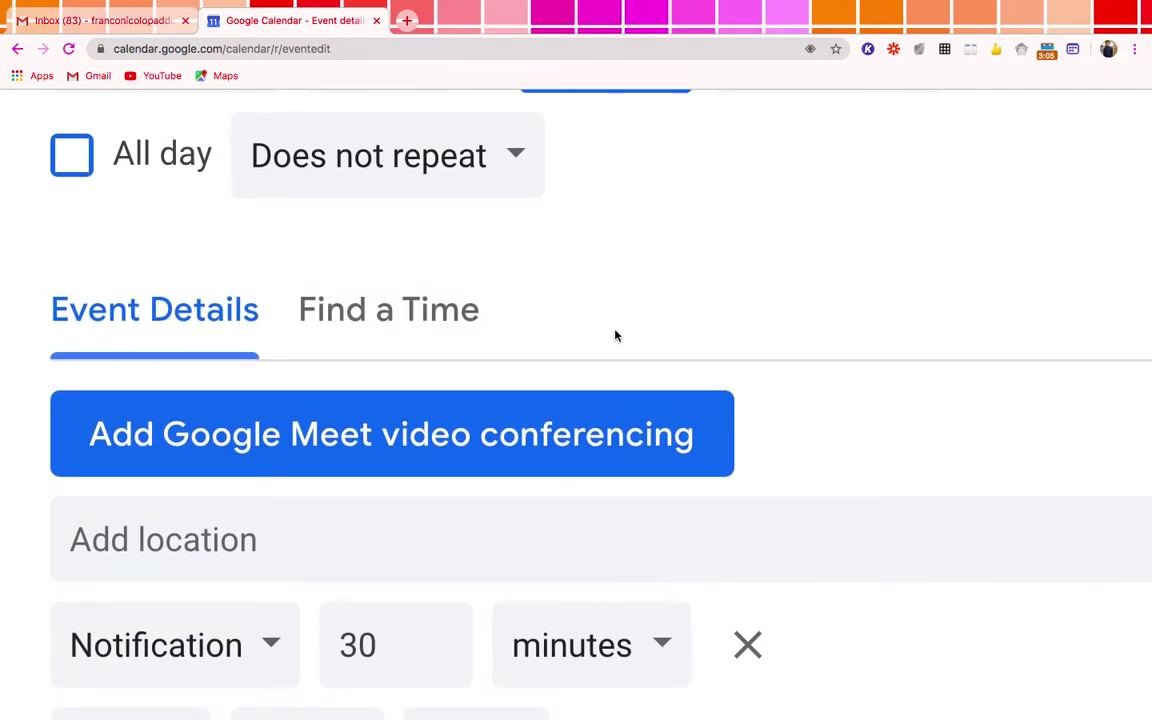
left_click(520, 158)
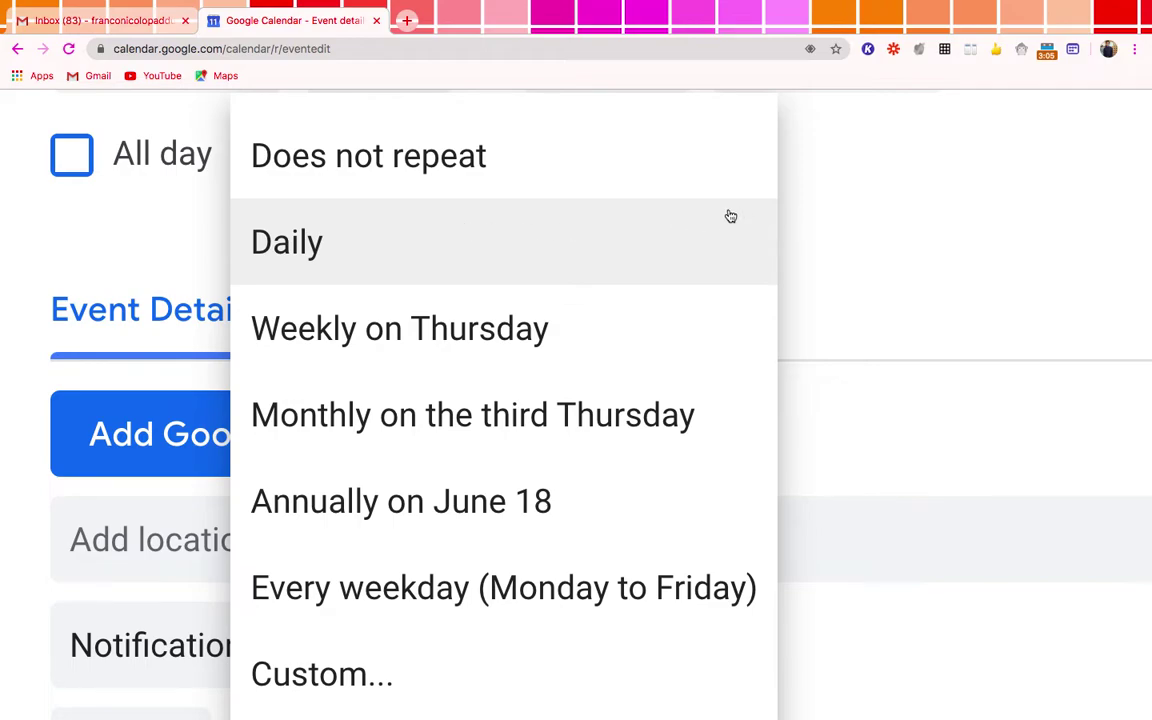
left_click(533, 160)
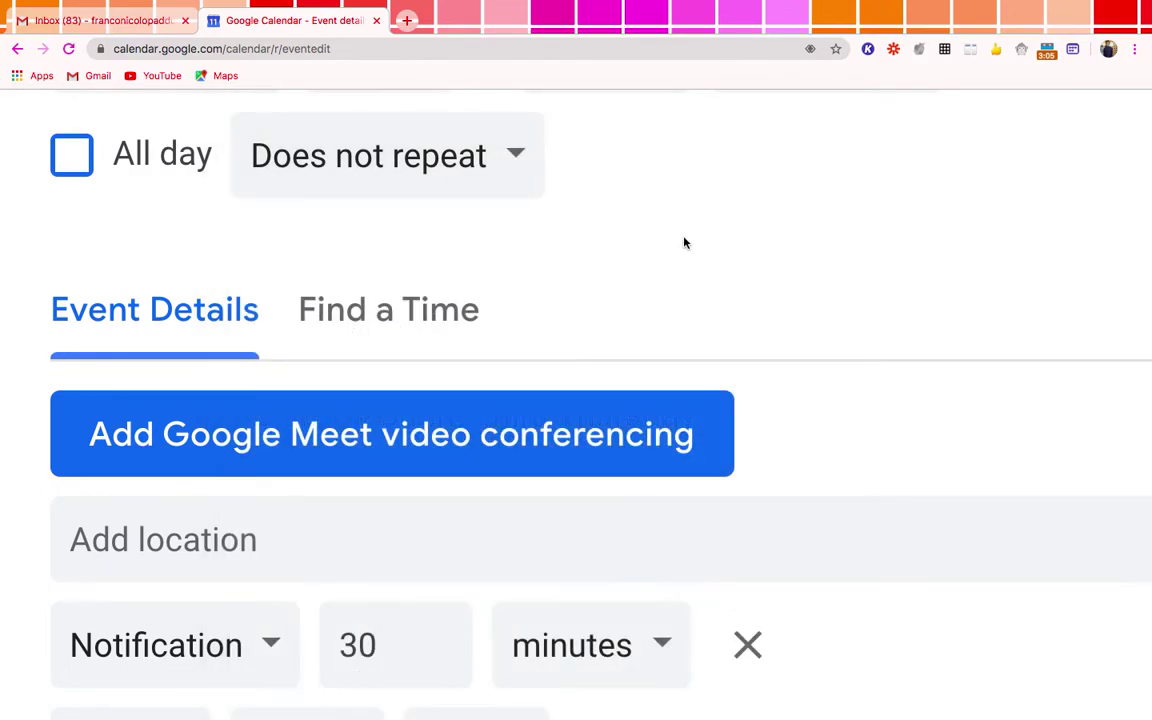
Add Google Meet video conferencing to the event
scroll(685, 242, "down", 3)
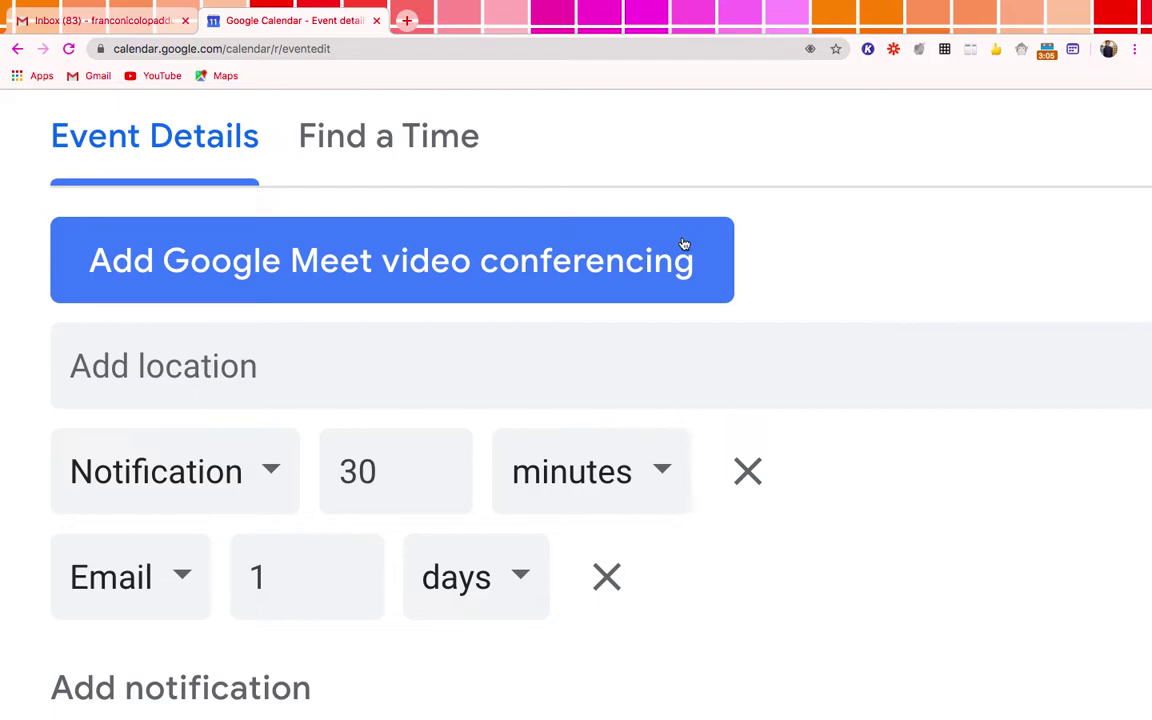
left_click(633, 258)
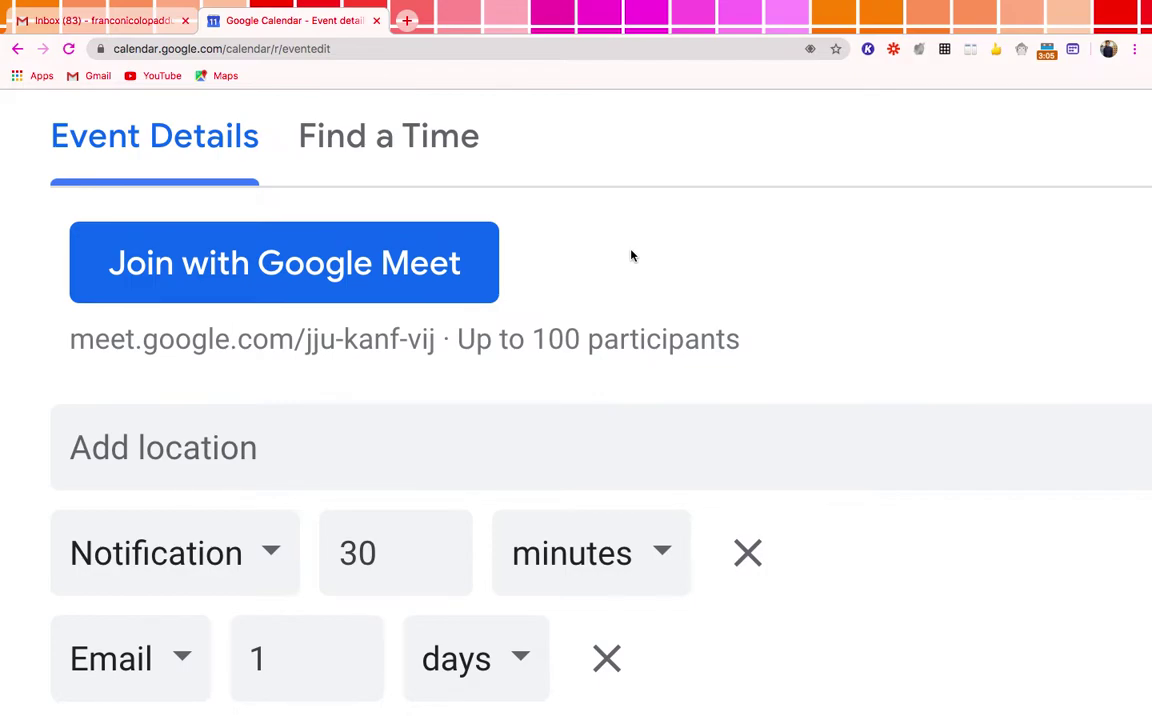
key("ctrl+minus")
key("ctrl+minus")
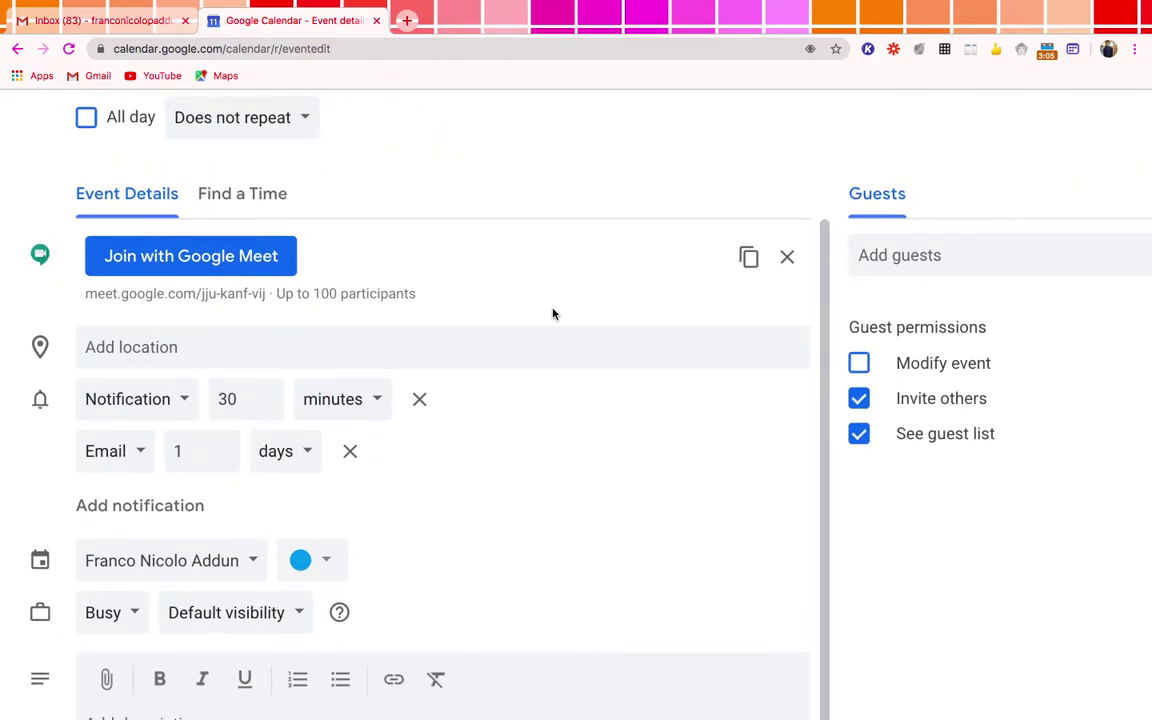
key("ctrl+minus")
key("ctrl+minus")
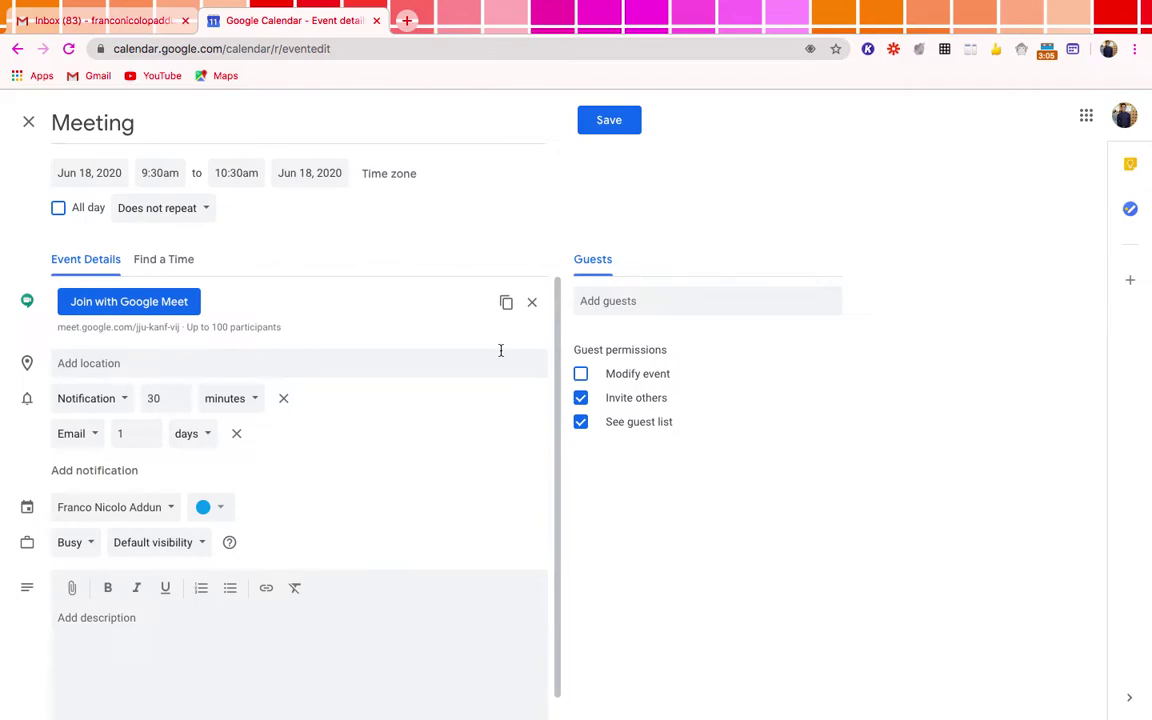
Remove the email reminder from the event's notifications, leaving the location blank
left_click(319, 362)
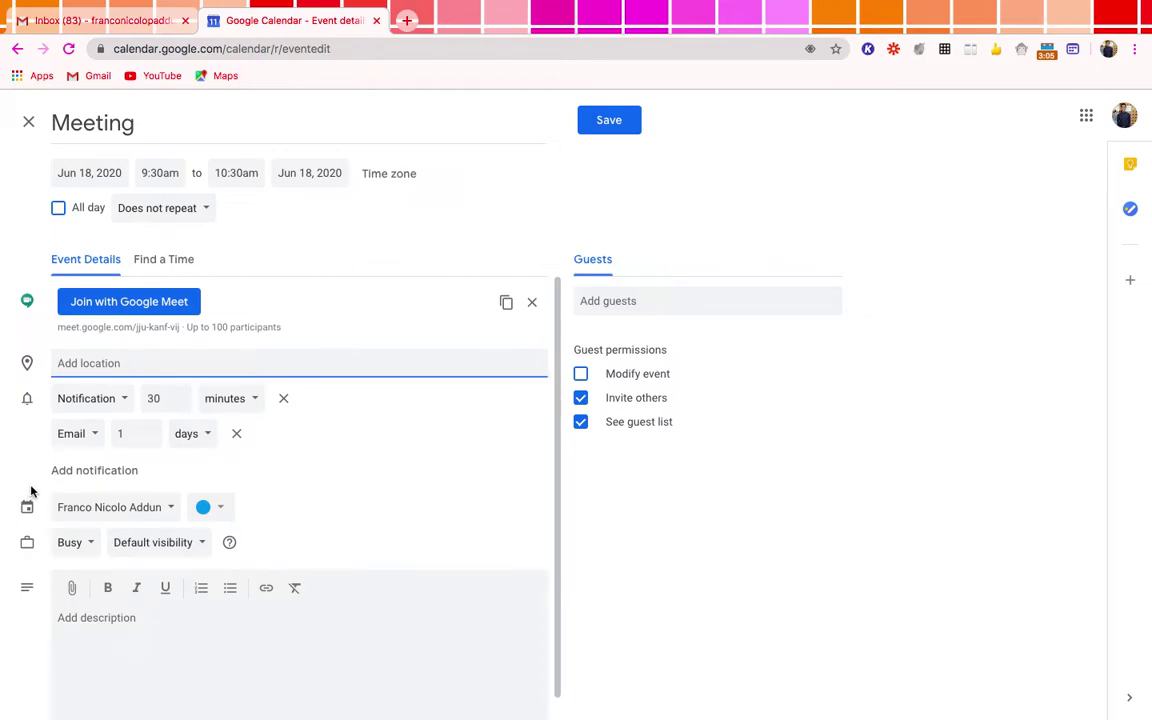
scroll(26, 471, "up", 5)
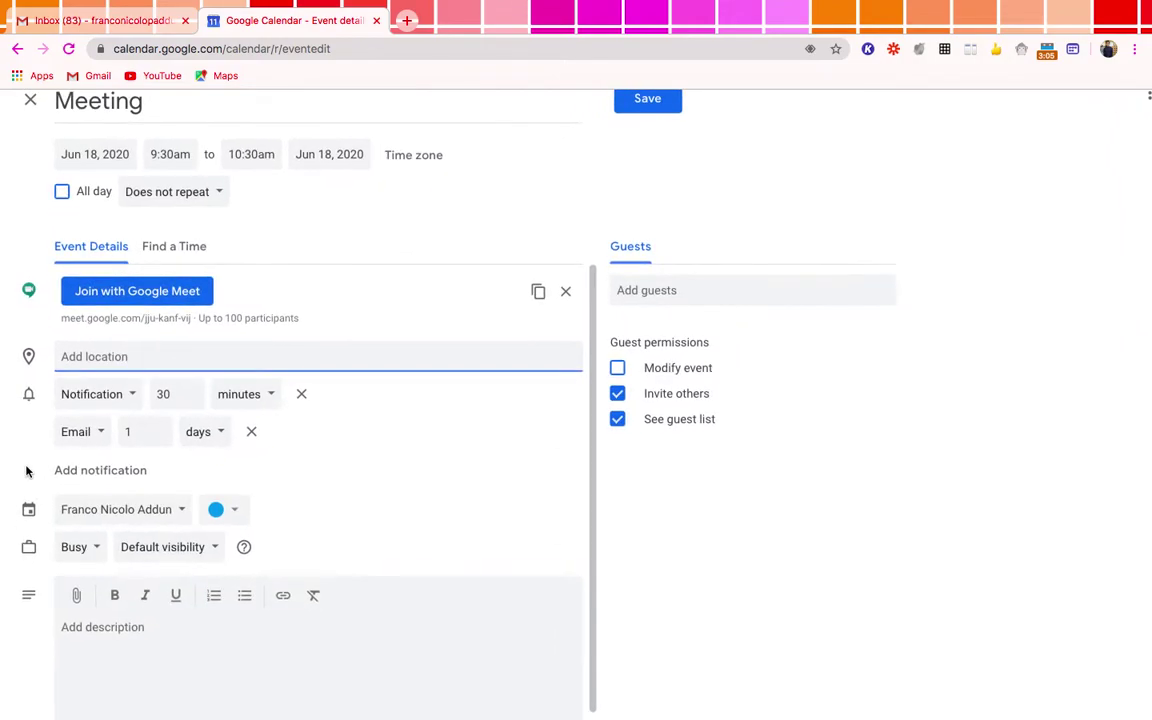
scroll(26, 471, "up", 5)
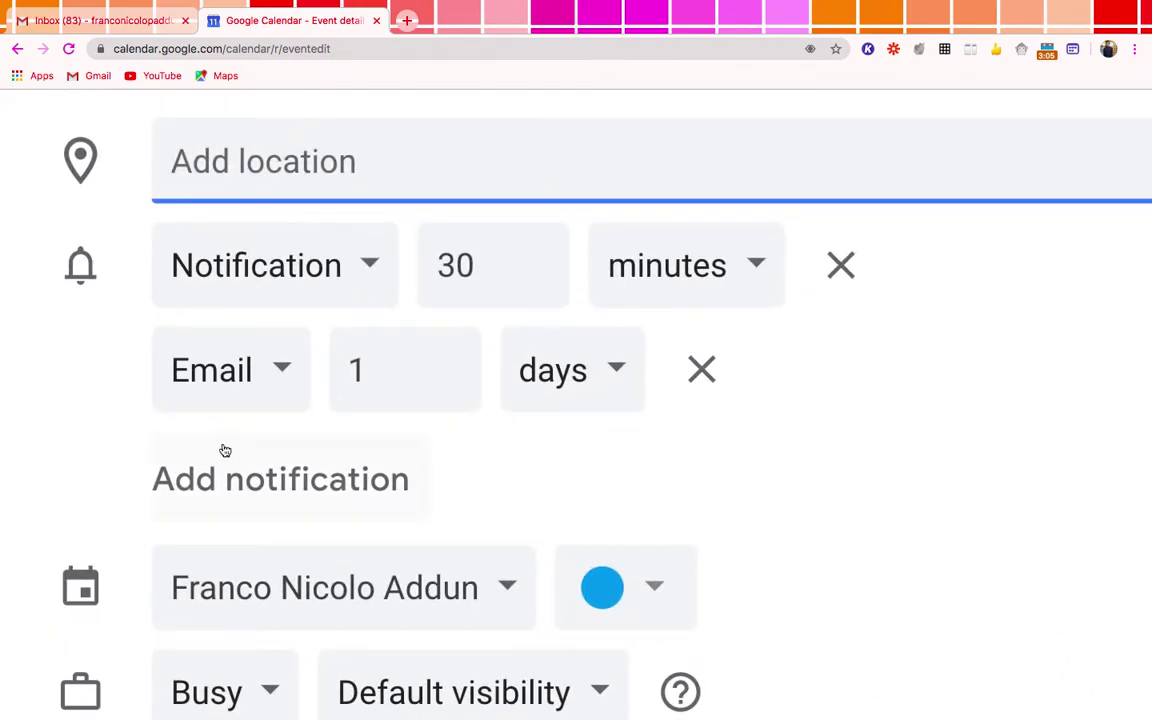
left_click(700, 373)
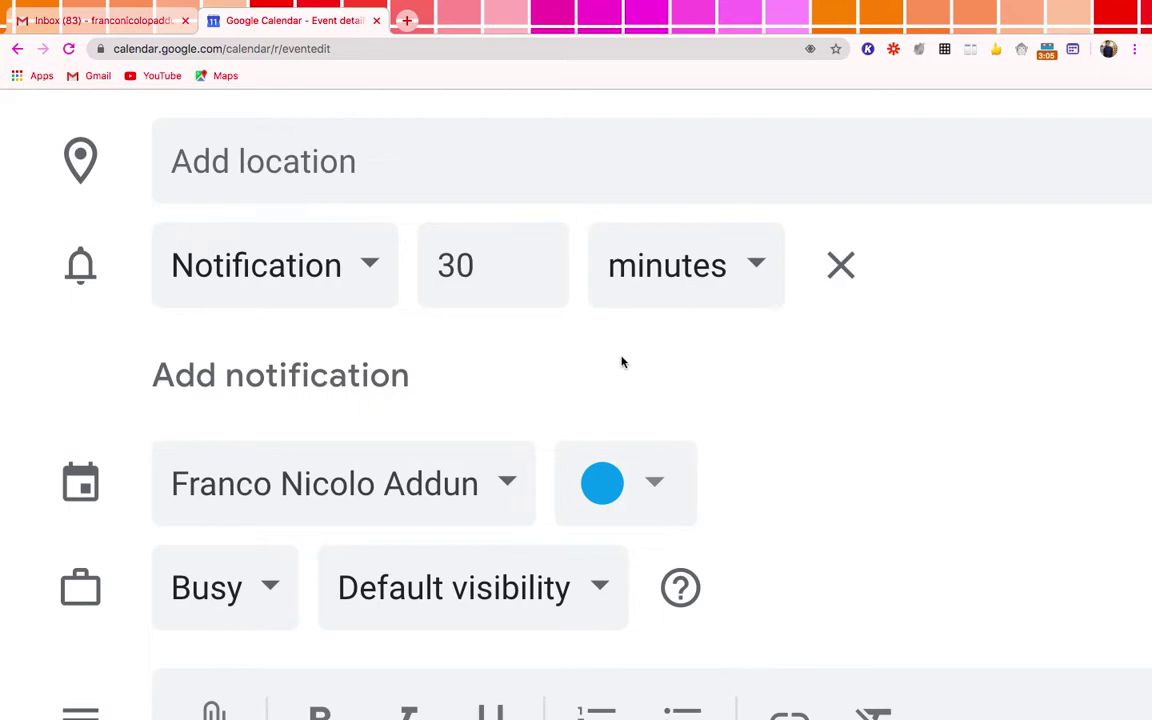
Examine the type and time-unit choices of the remaining notification without changing them
left_click(360, 272)
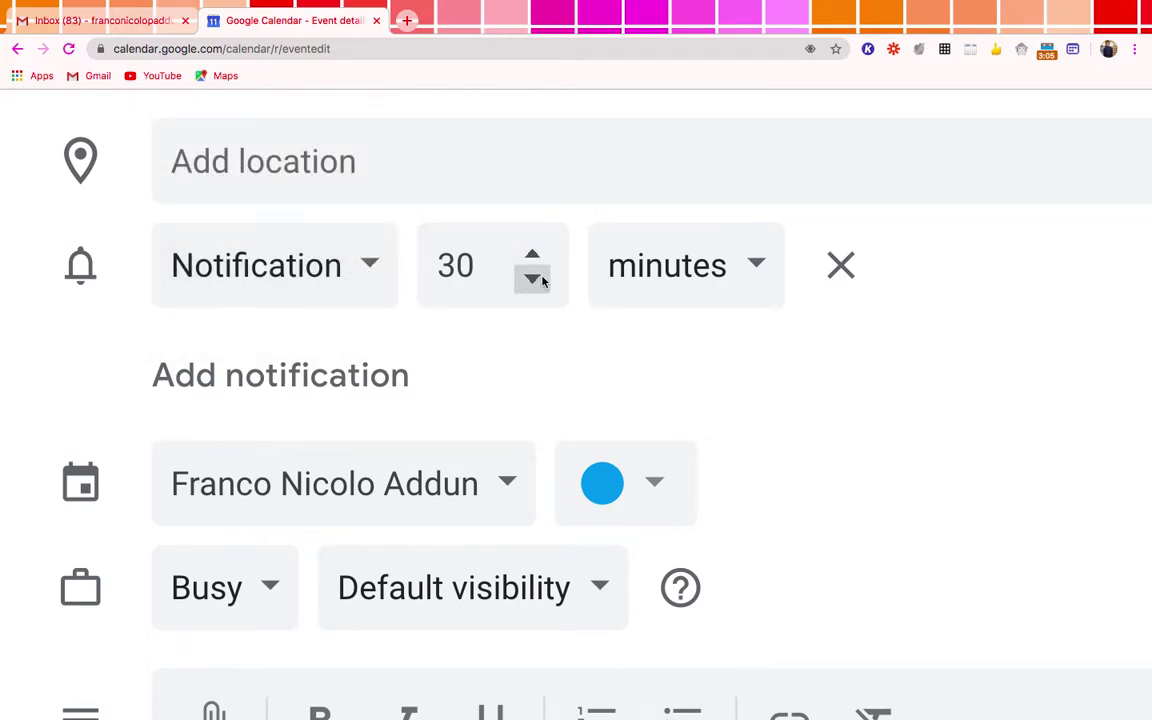
left_click(757, 273)
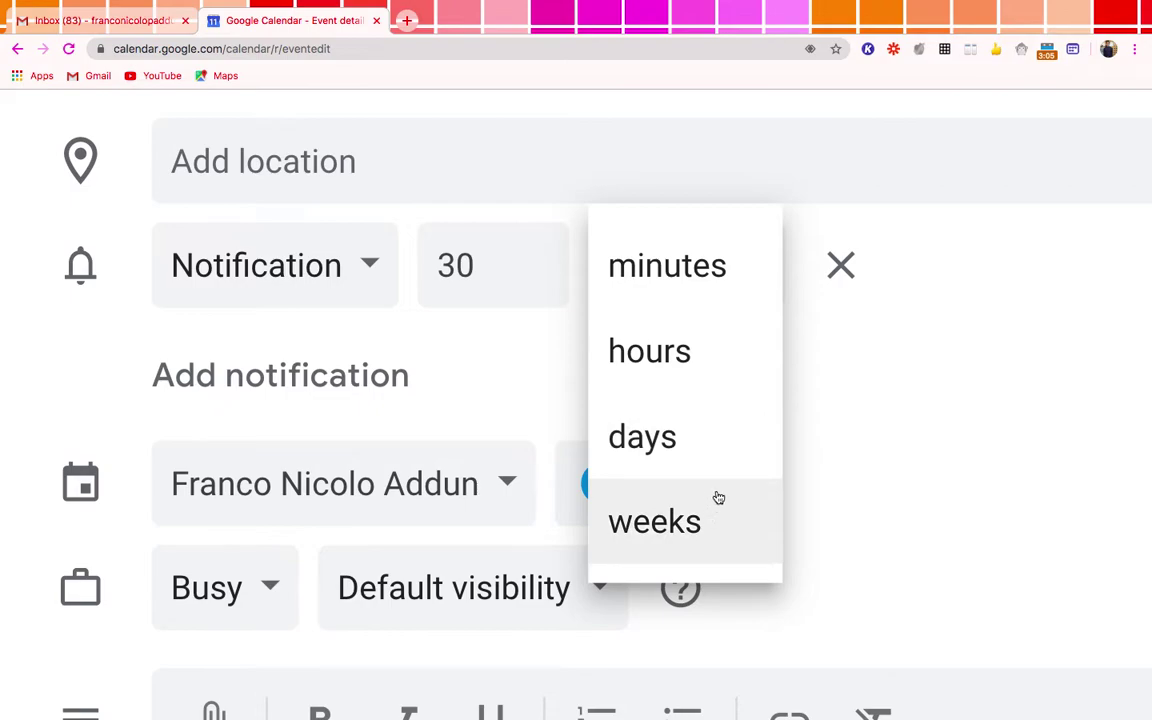
left_click(873, 351)
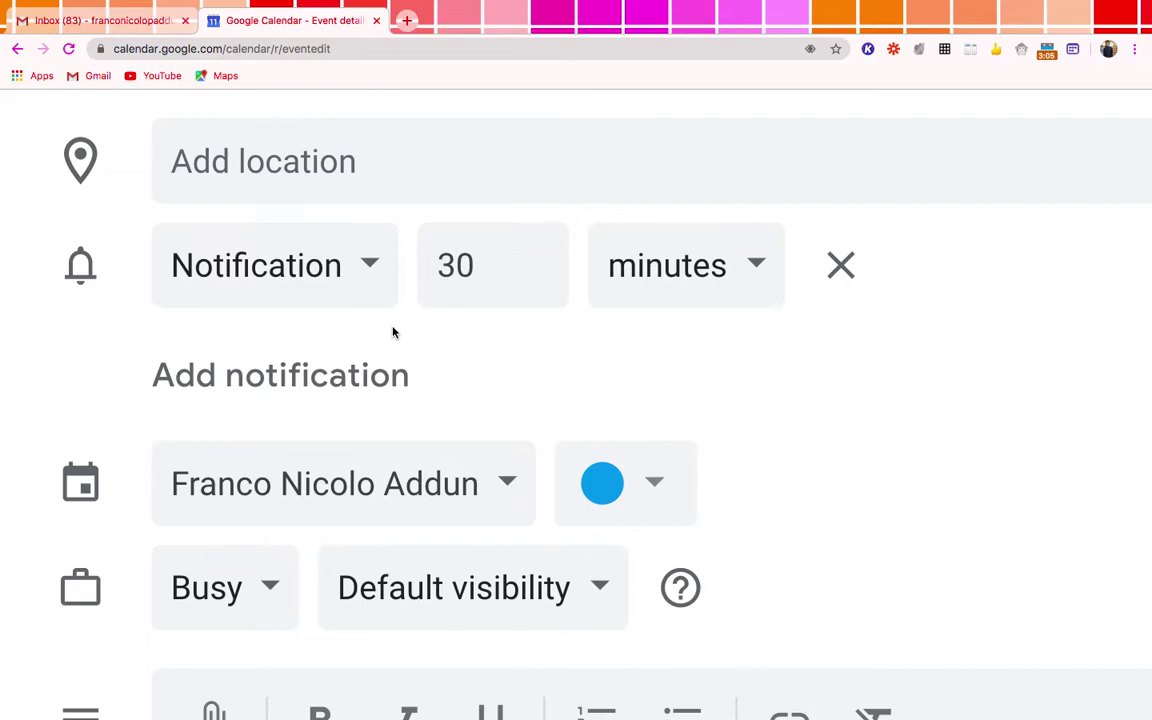
Add another notification to the event and change the 30-minute reminder's type to Email
left_click(391, 375)
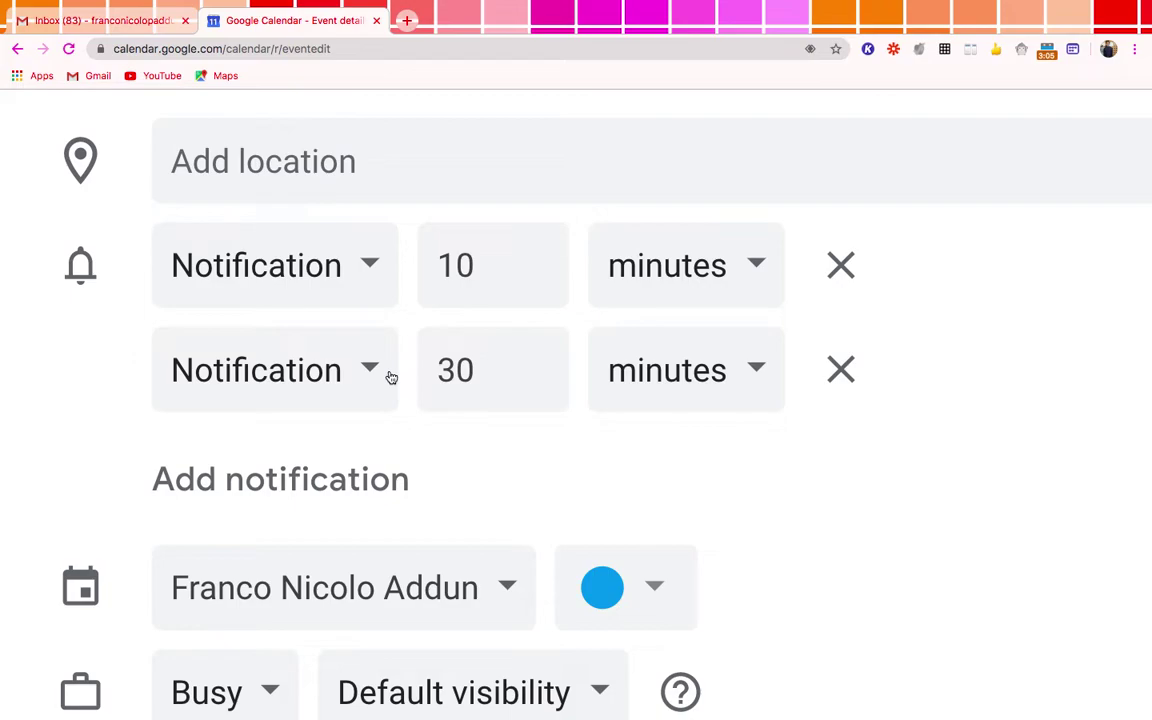
left_click(377, 372)
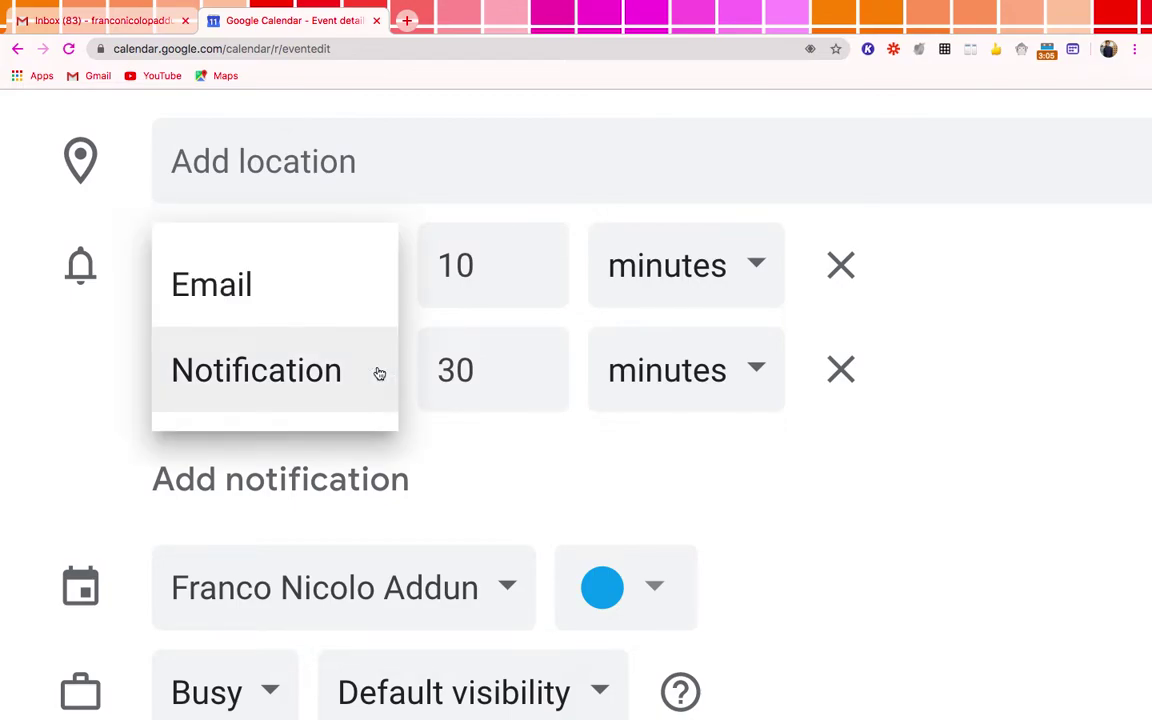
left_click(296, 289)
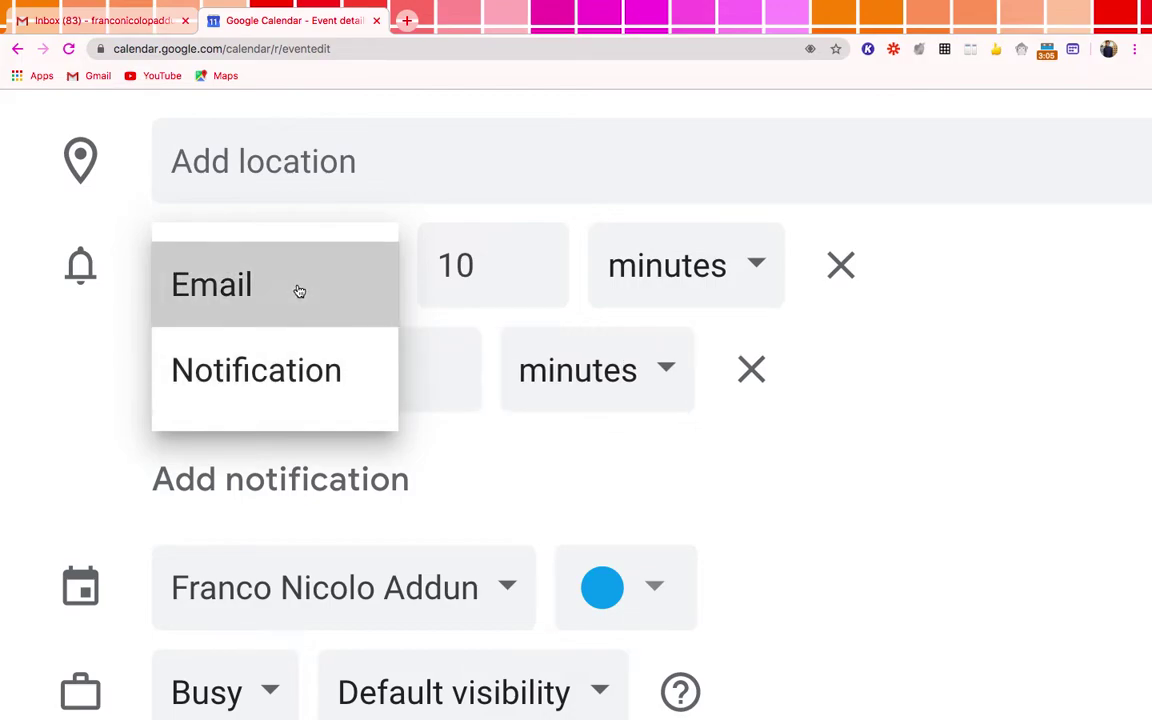
Set the email reminder to be sent 1 day before the event
left_click(444, 384)
key("BackSpace")
key("BackSpace")
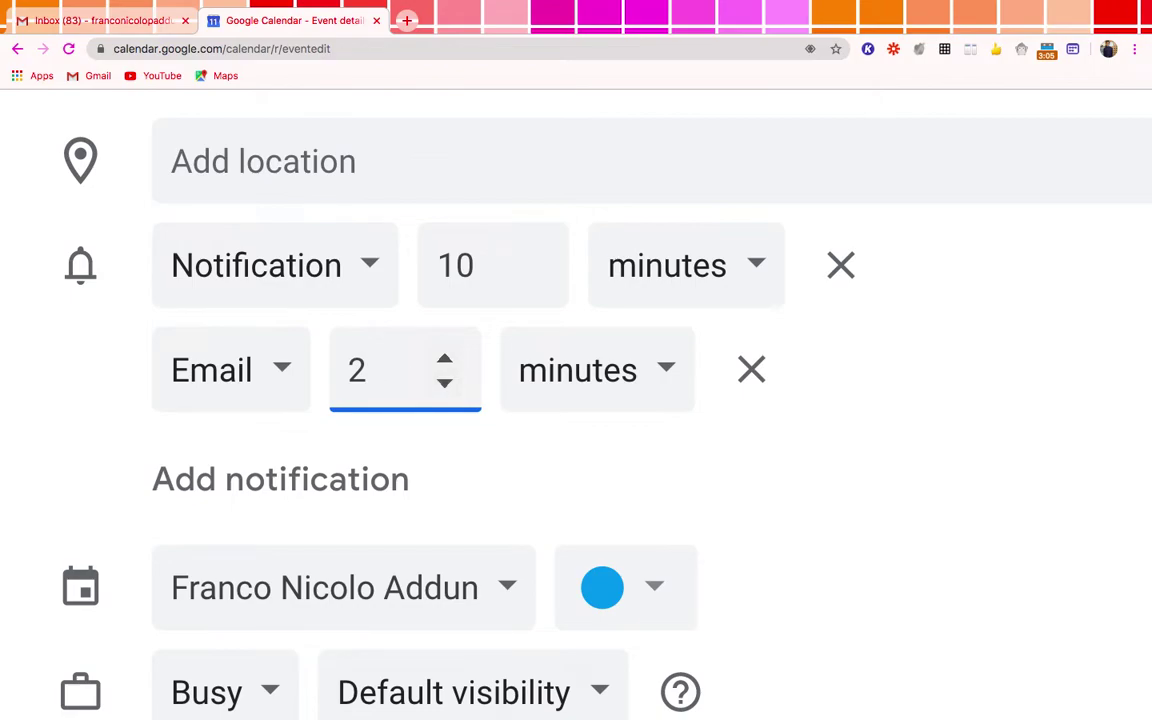
type("1")
left_click(671, 385)
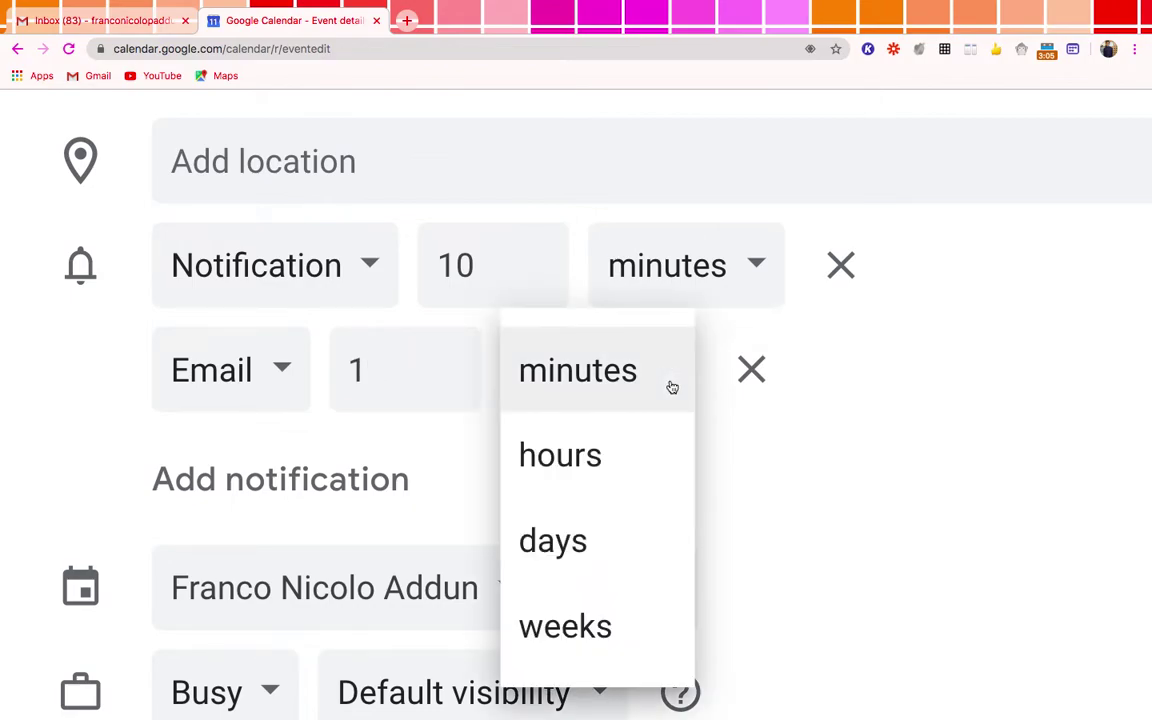
left_click(597, 542)
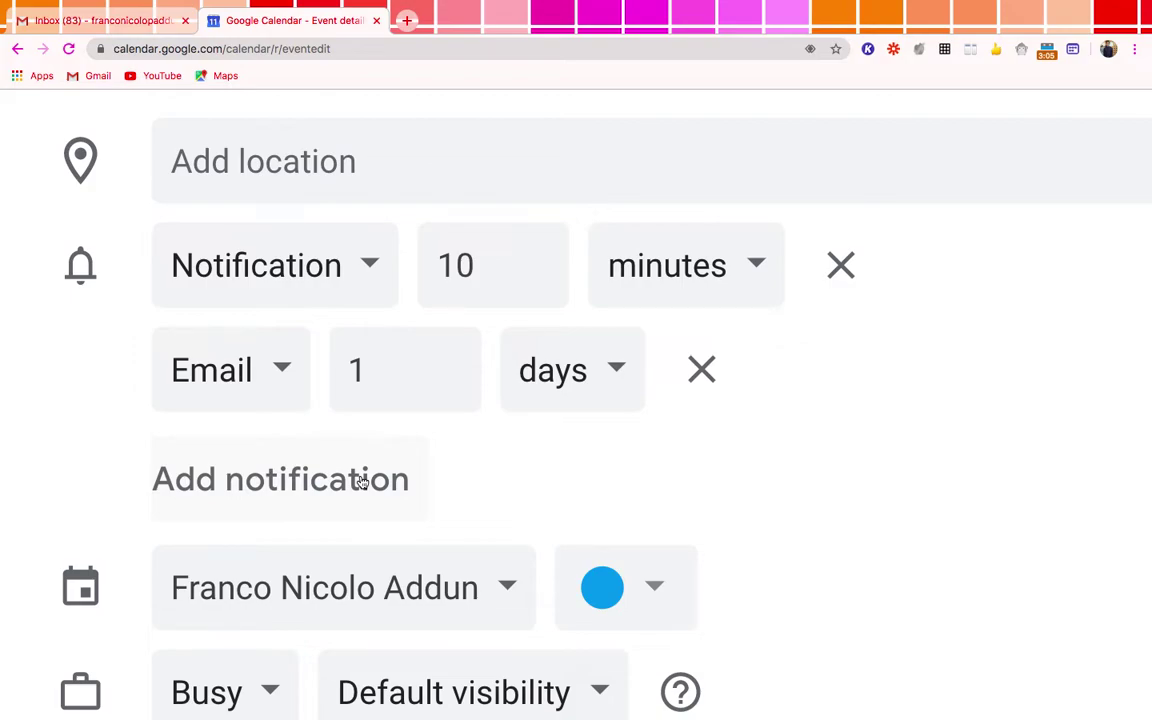
Review the calendars available for the event and choose the organizer's own personal calendar
scroll(362, 482, "down", 2)
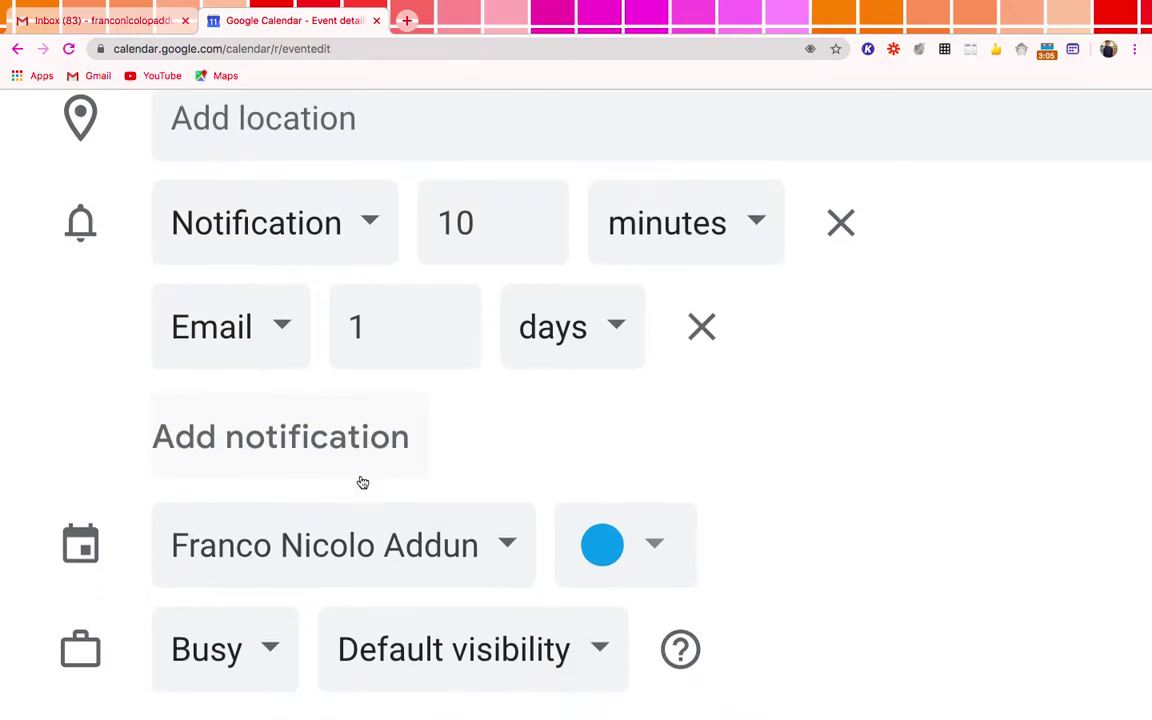
scroll(362, 482, "down", 5)
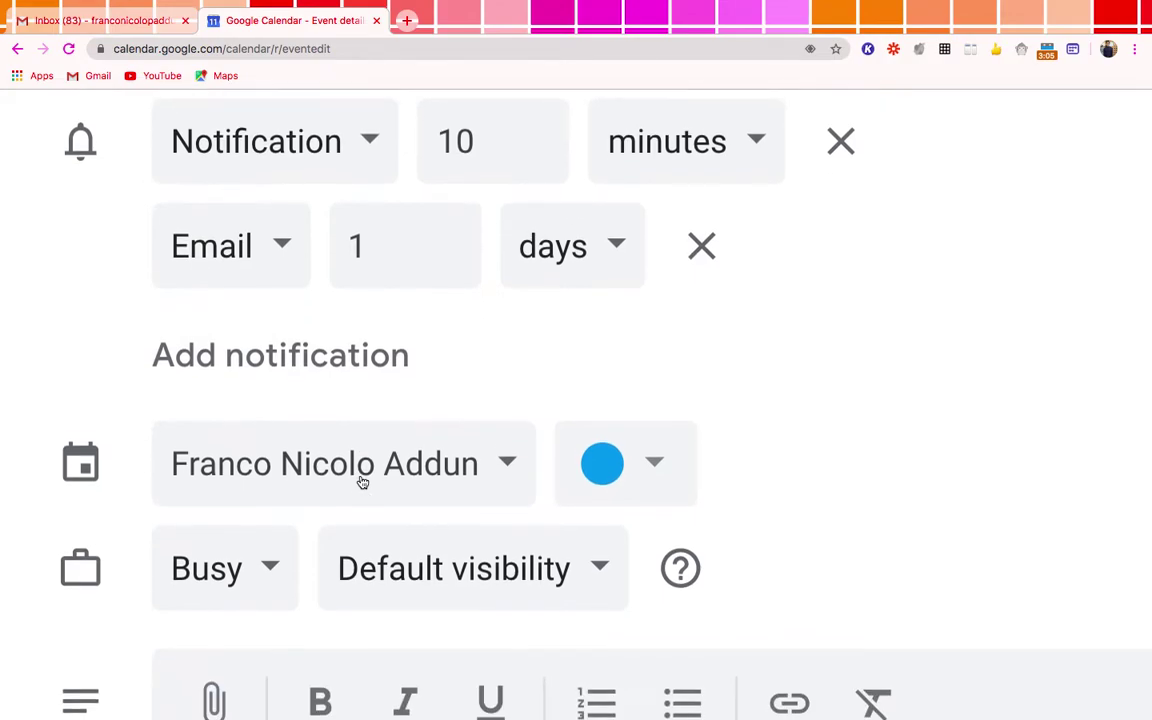
scroll(370, 494, "up", 1)
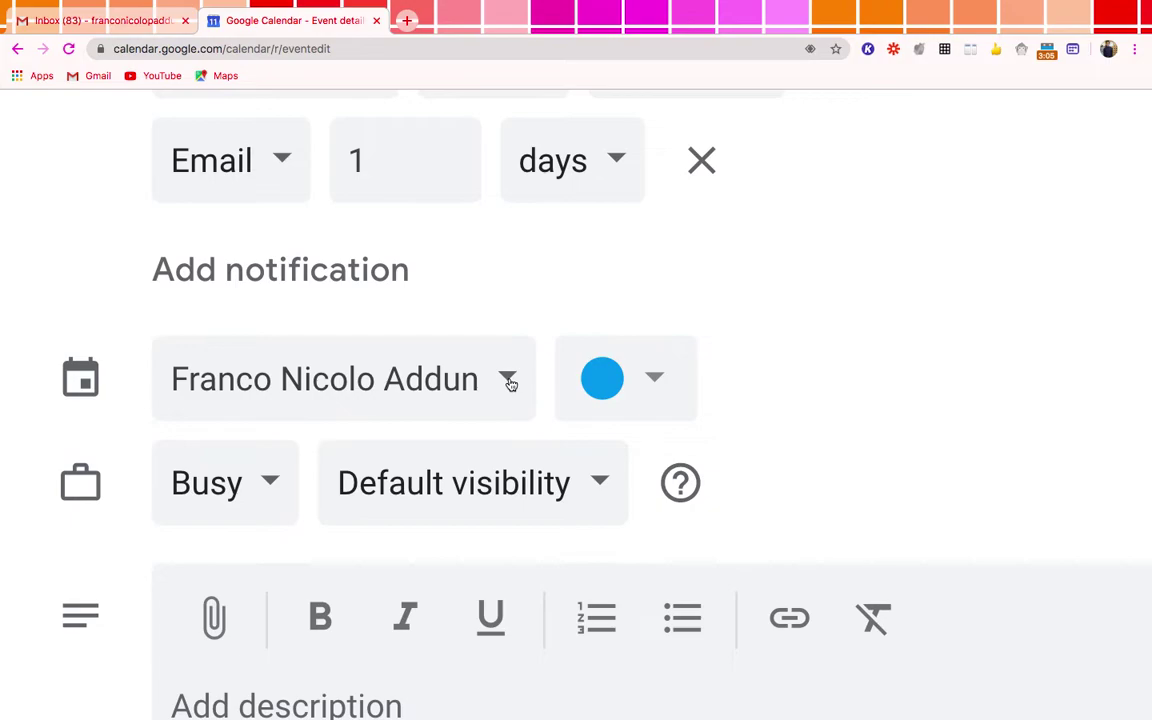
left_click(509, 383)
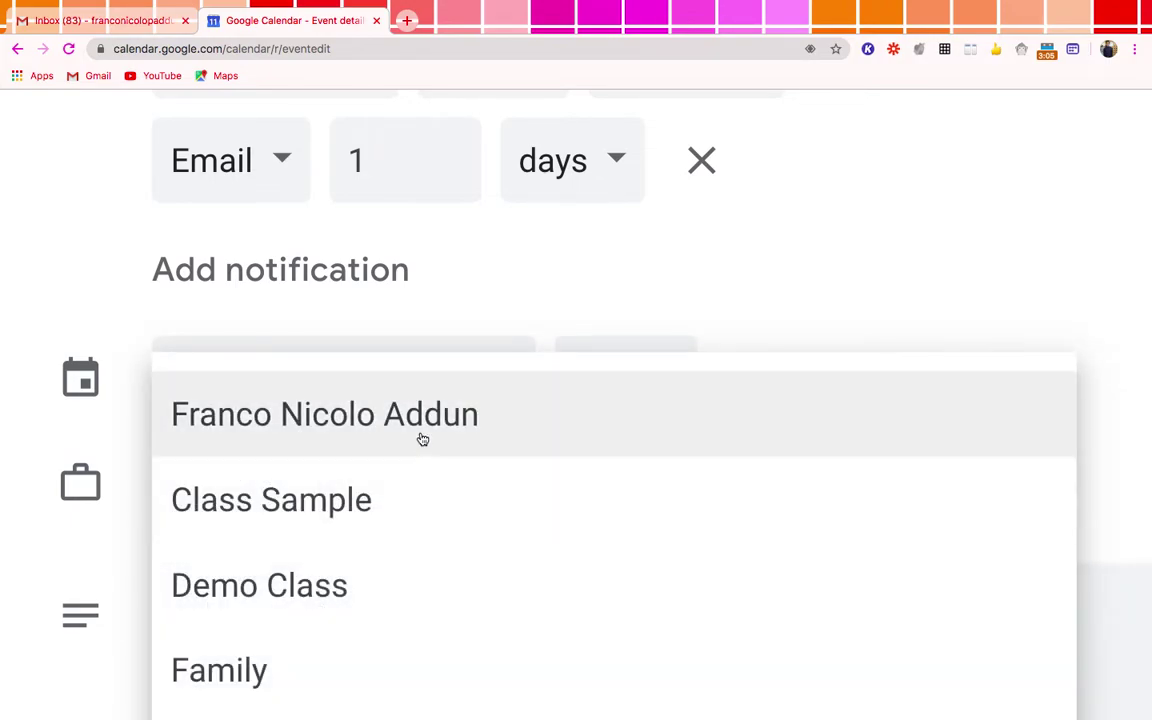
left_click(422, 439)
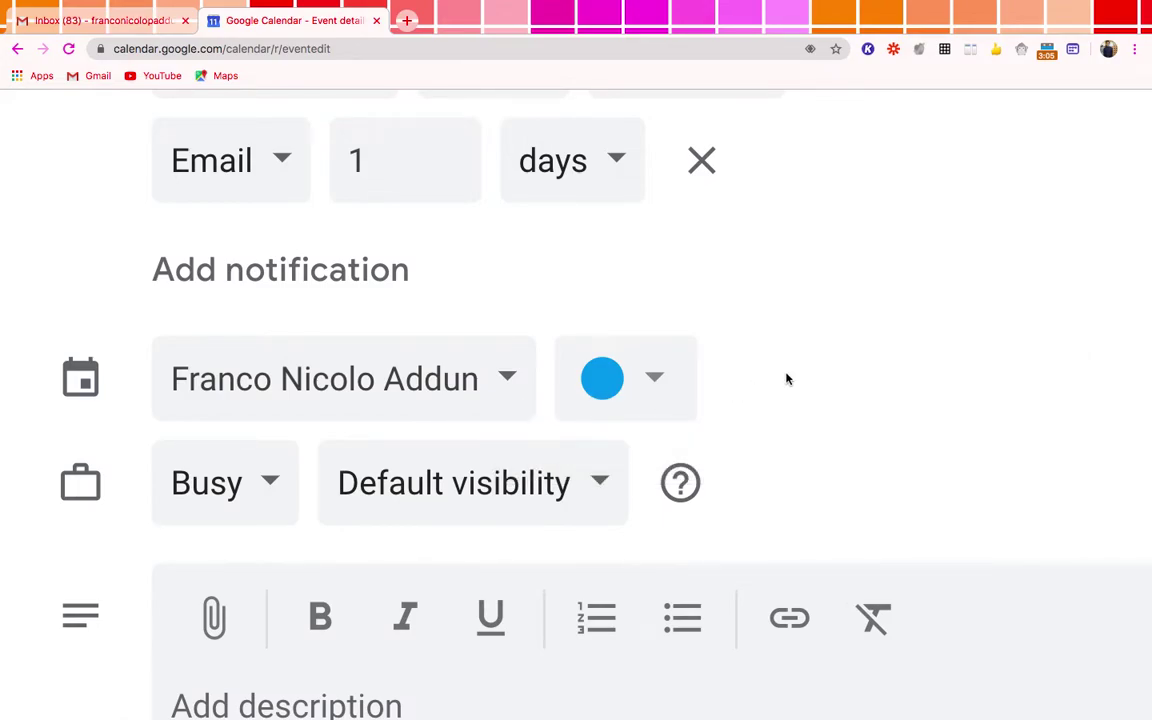
Change the event's colour to yellow
key("super+minus")
key("super+minus")
scroll(786, 379, "down", 5)
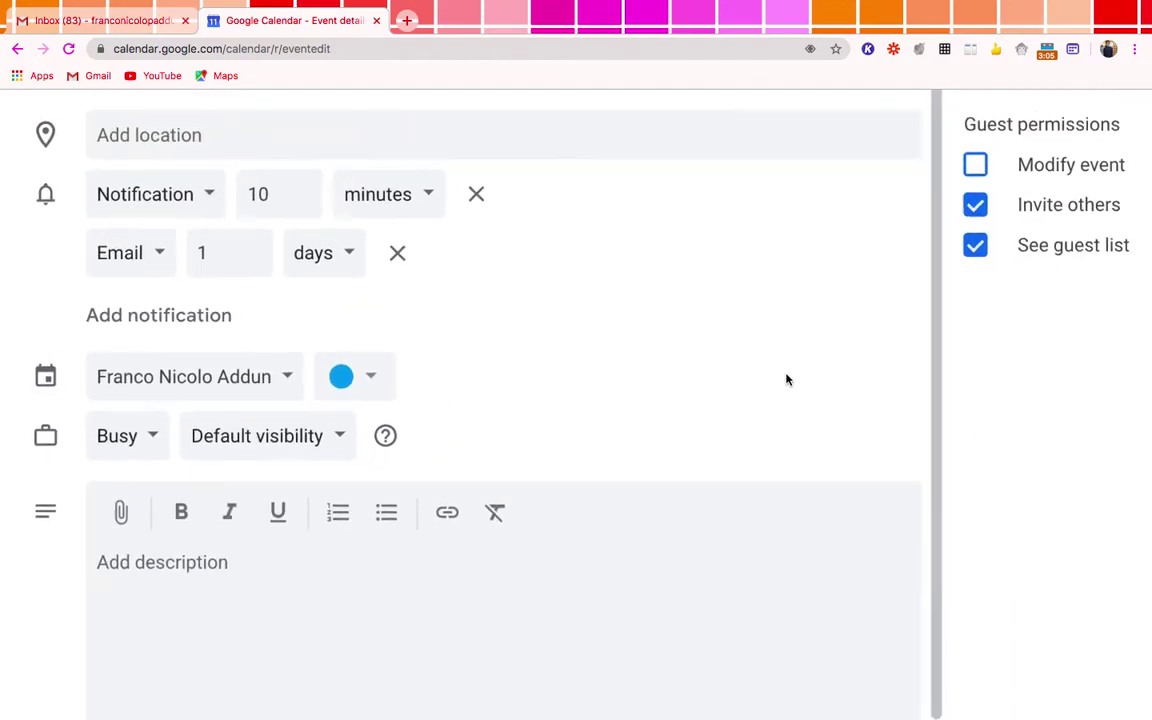
scroll(784, 378, "up", 5)
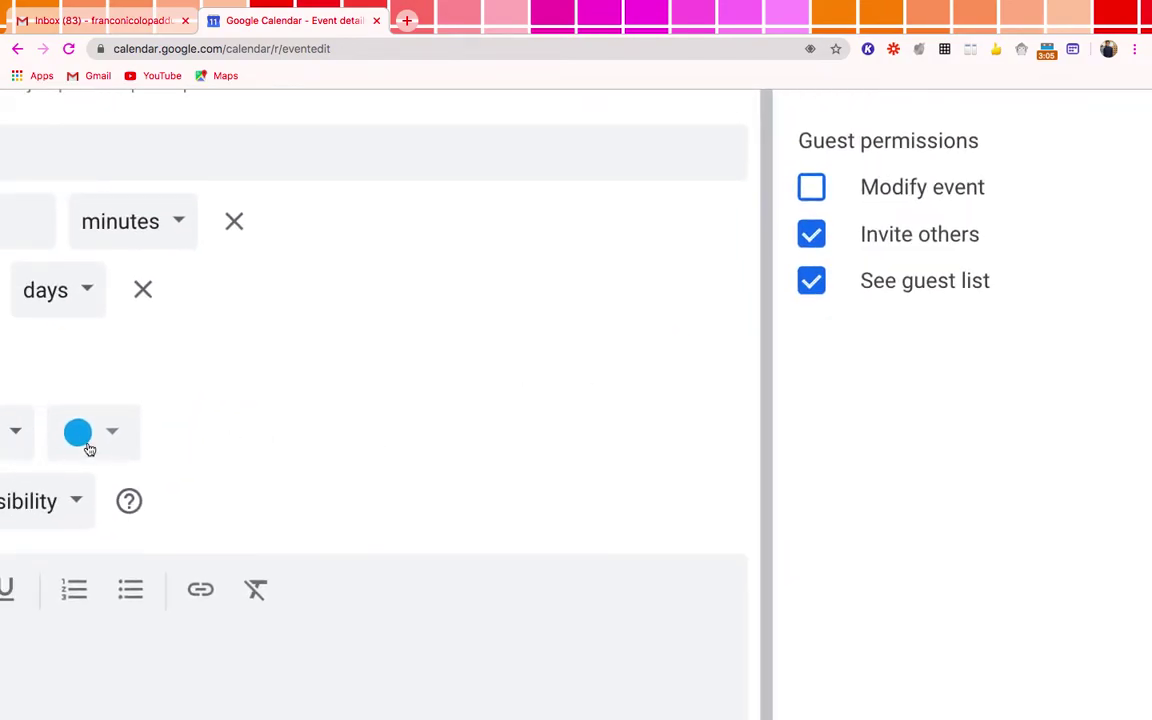
scroll(87, 447, "up", 3)
scroll(89, 449, "down", 5)
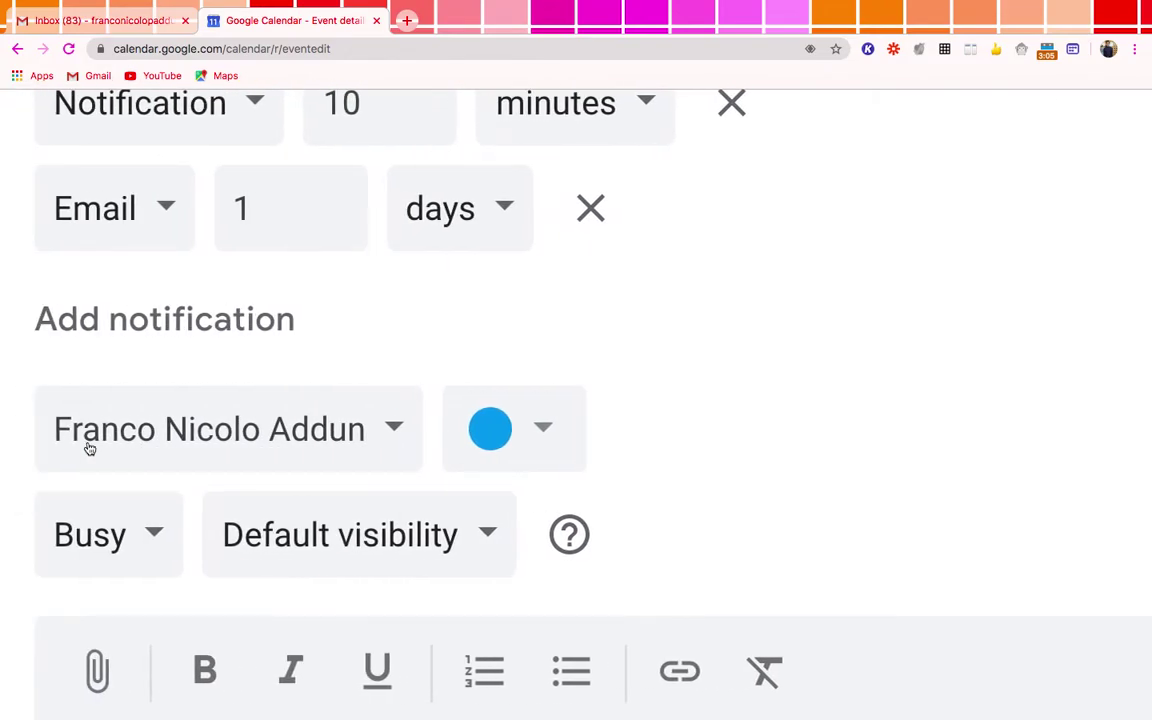
left_click(525, 445)
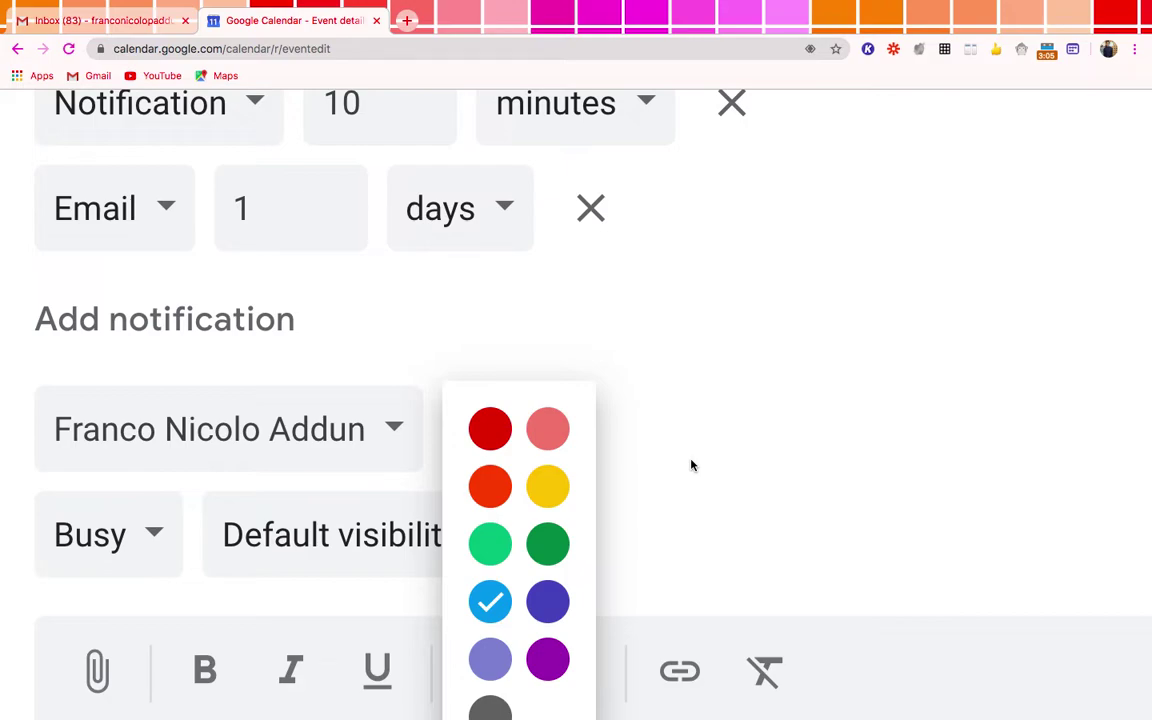
left_click(540, 487)
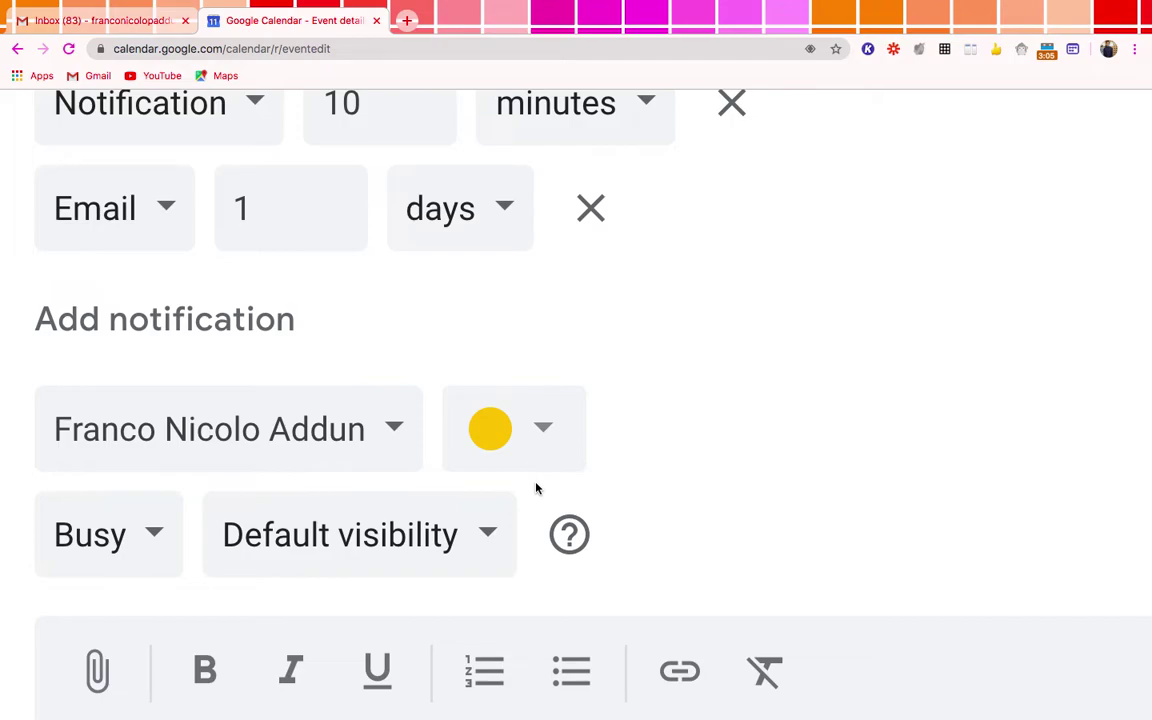
Attach the Canvas_Account PDF from the recent Drive files to the event's description
key("super+minus")
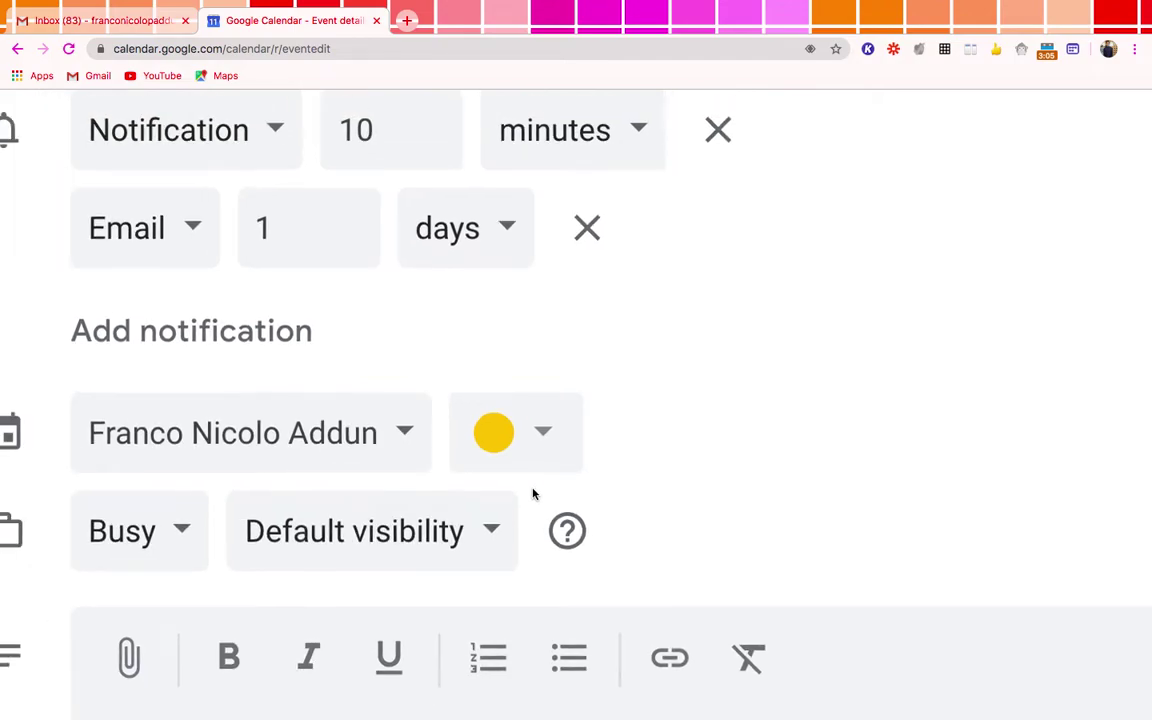
key("super+minus")
key("super+minus")
key("super+minus")
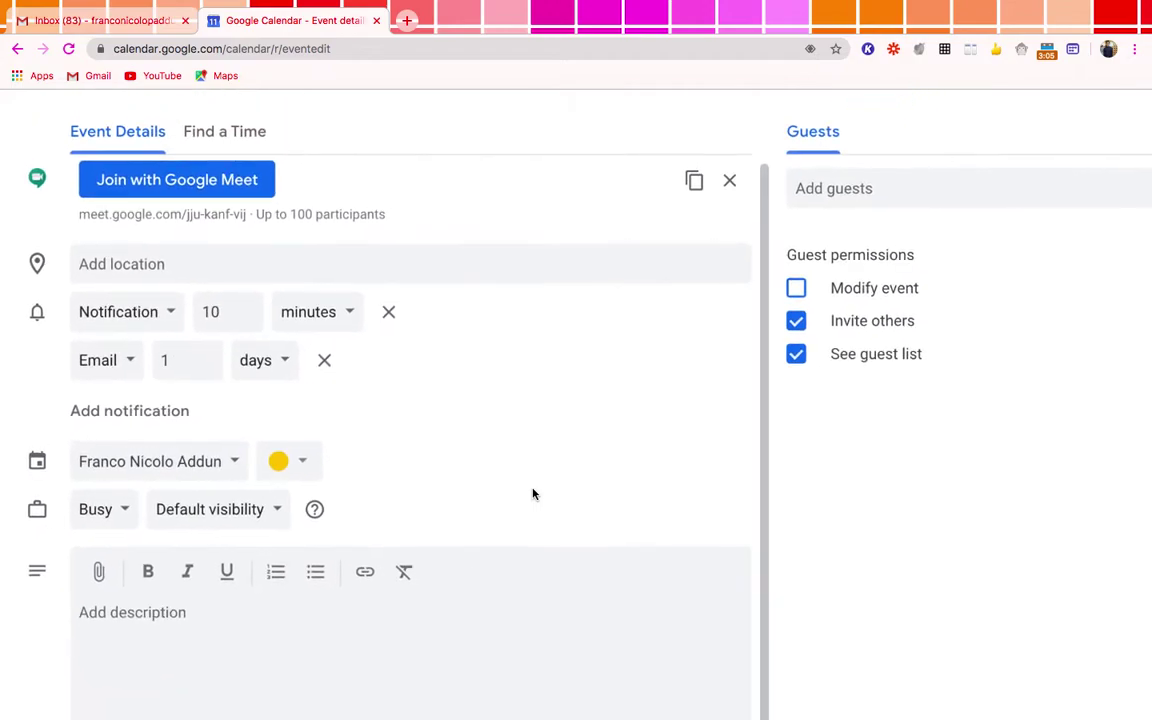
scroll(347, 563, "down", 1)
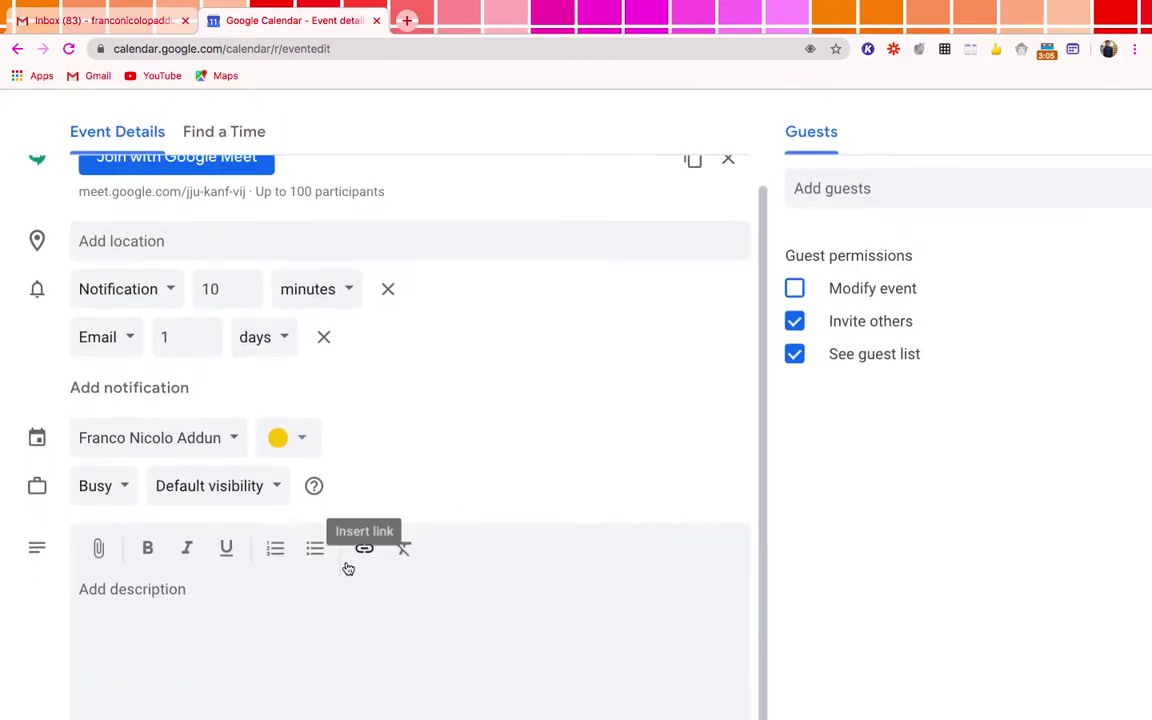
scroll(221, 608, "down", 1)
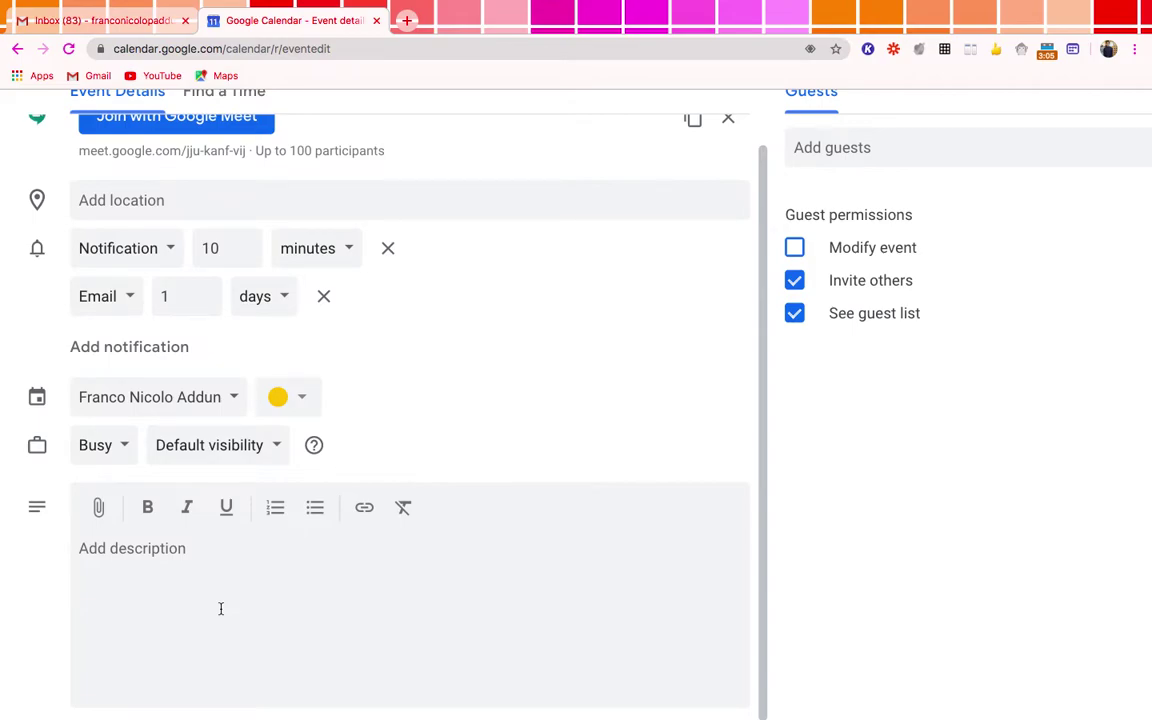
left_click(167, 551)
left_click(100, 510)
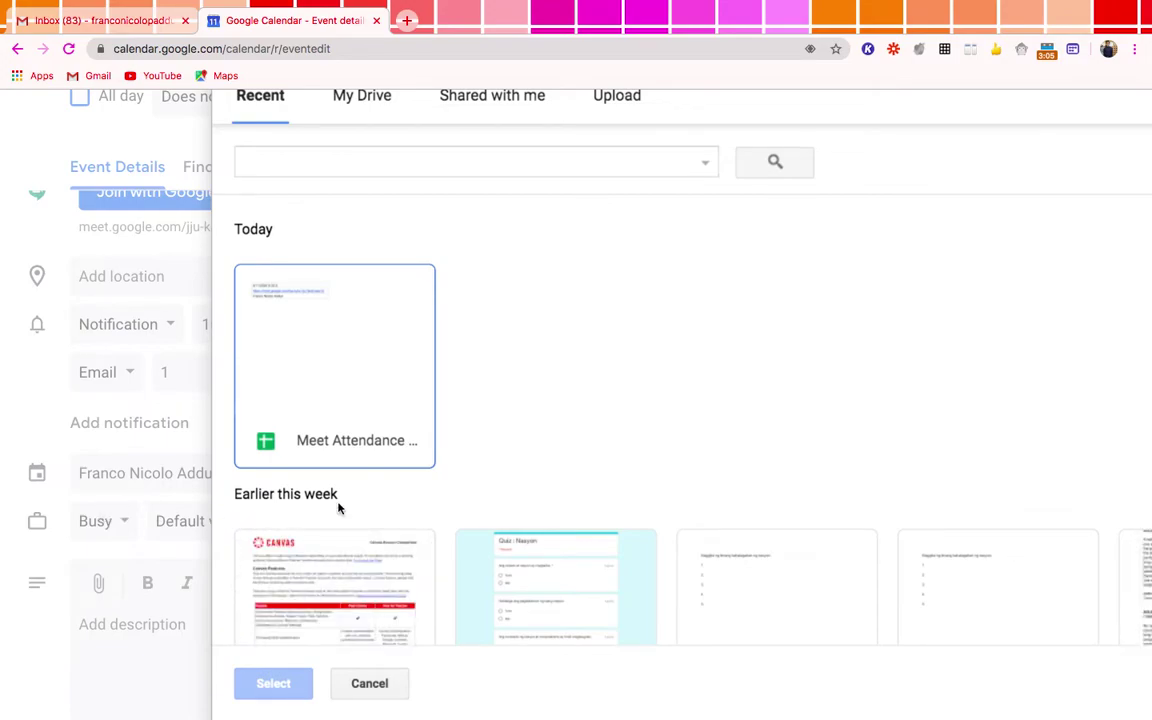
scroll(347, 507, "down", 4)
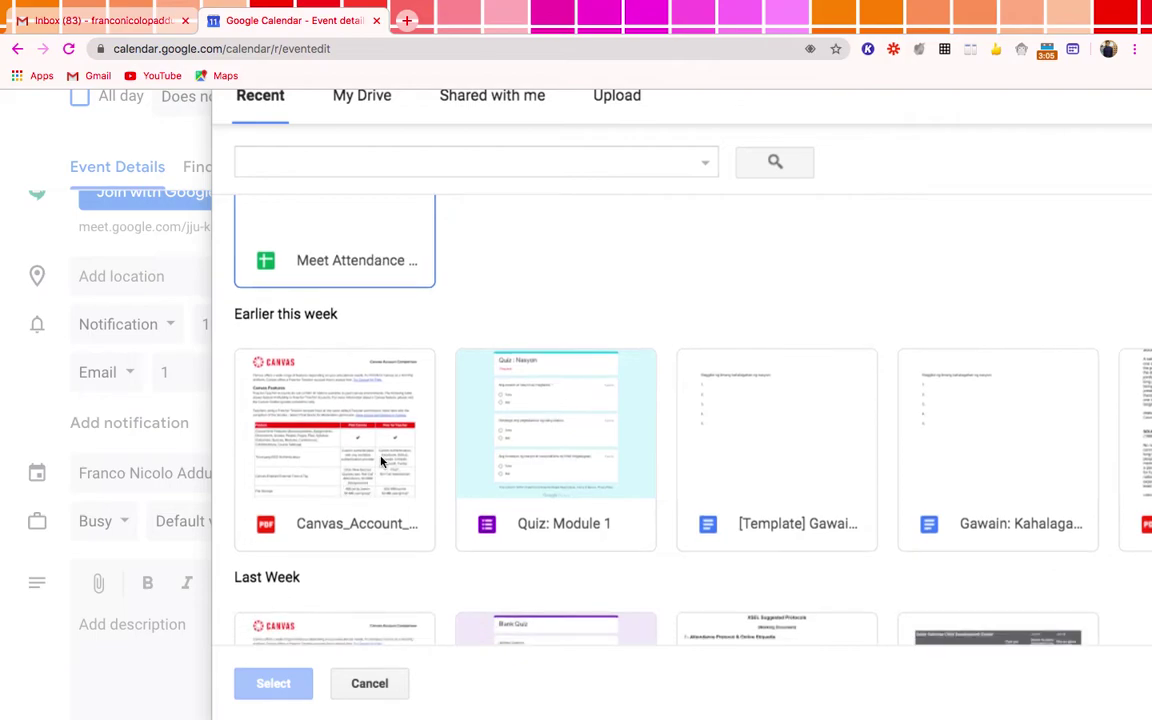
left_click(381, 461)
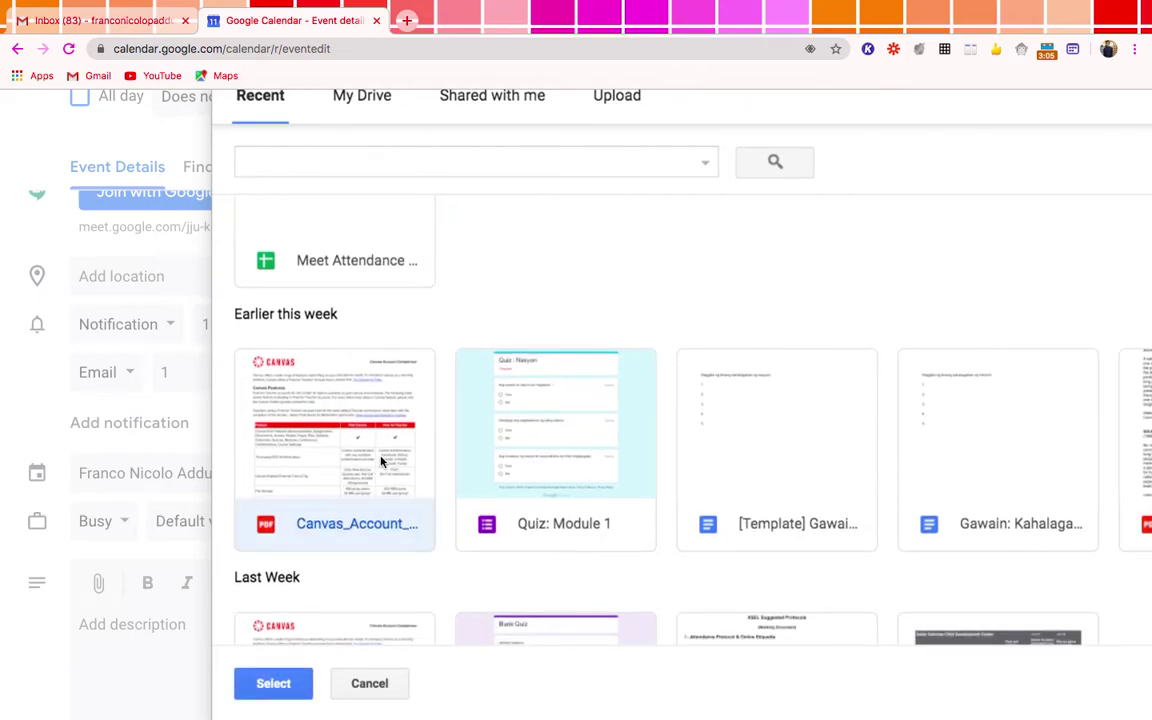
left_click(276, 688)
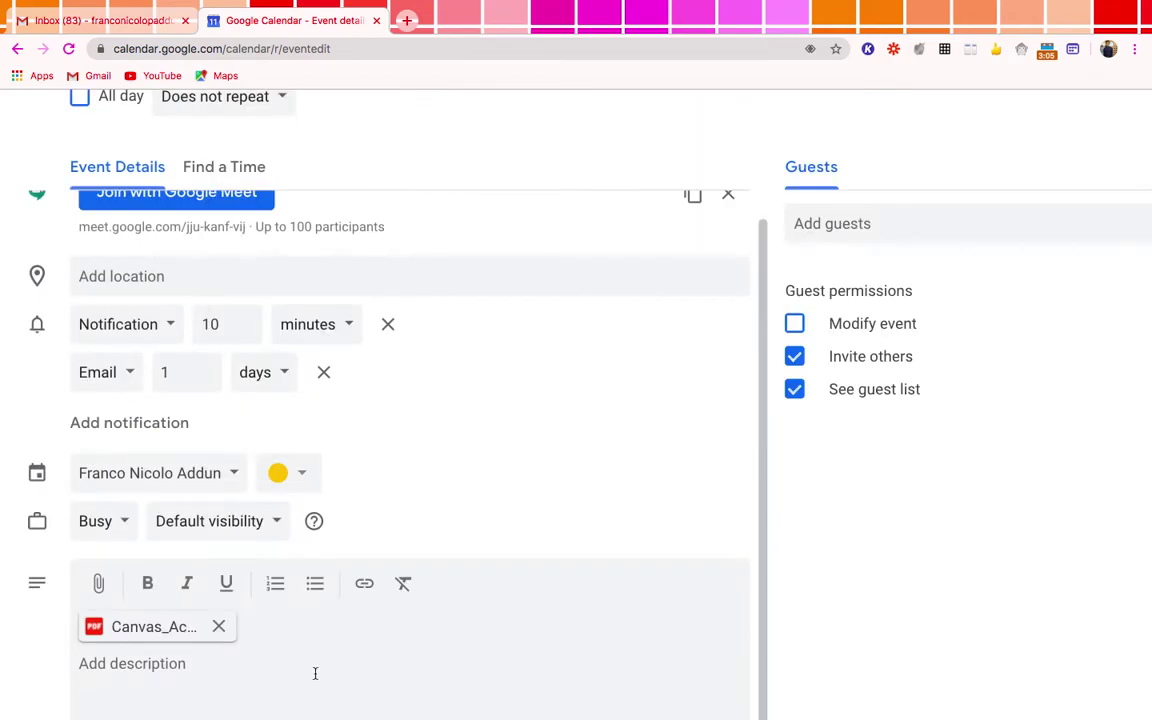
Add a guest to the event by searching for the person's name and picking the suggested contact
scroll(427, 648, "down", 1)
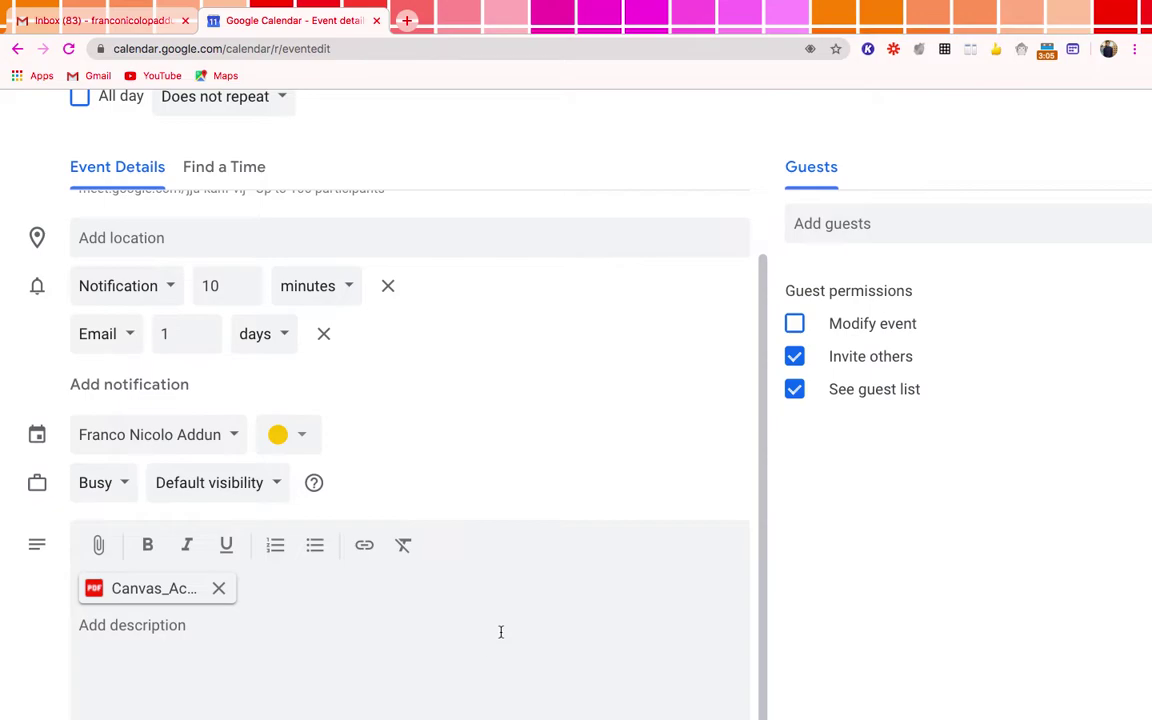
scroll(989, 444, "right", 5)
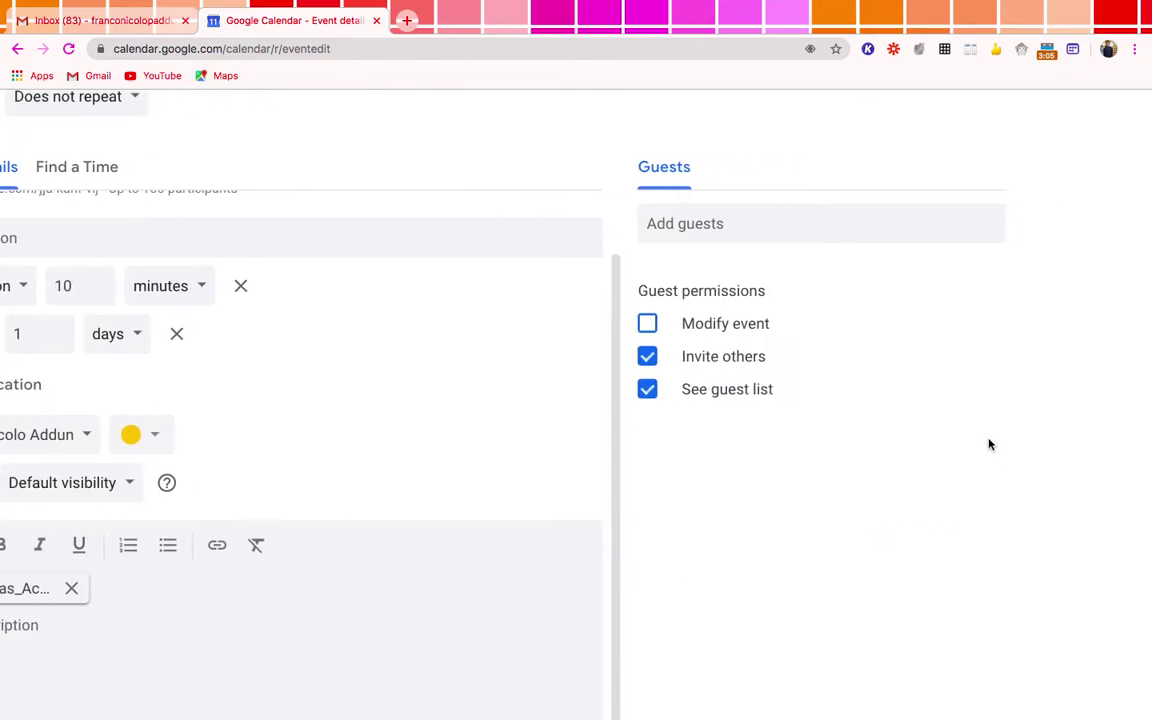
scroll(989, 444, "up", 3)
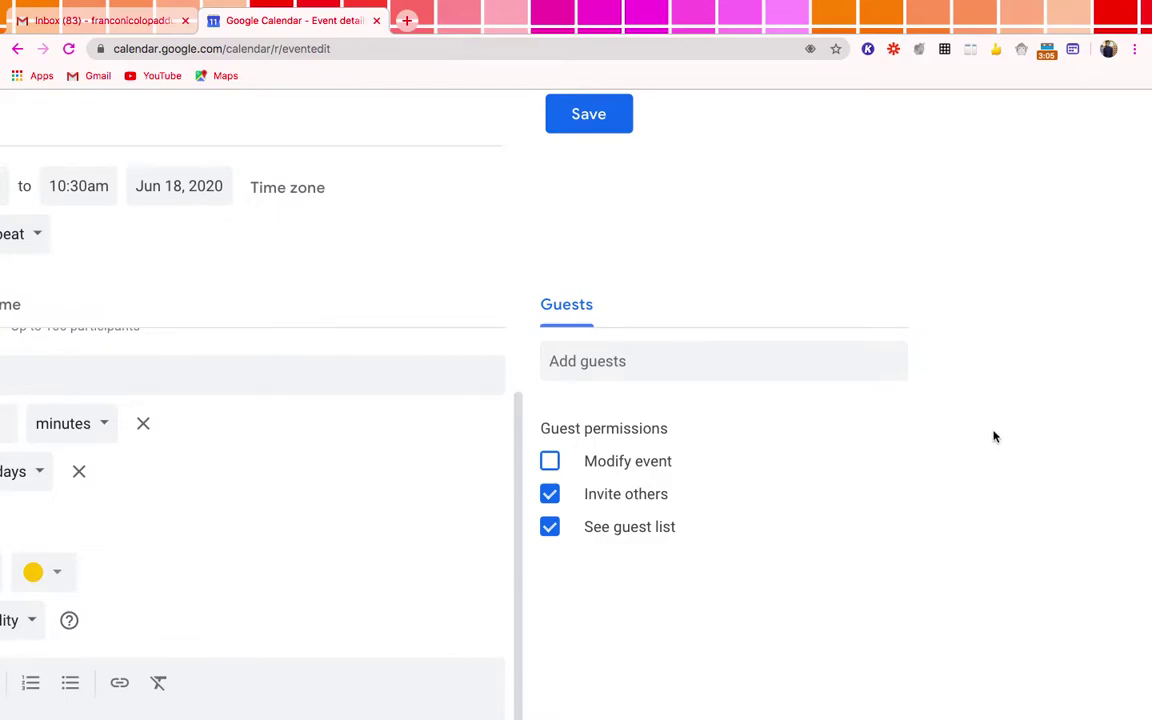
scroll(994, 436, "up", 5, "ctrl")
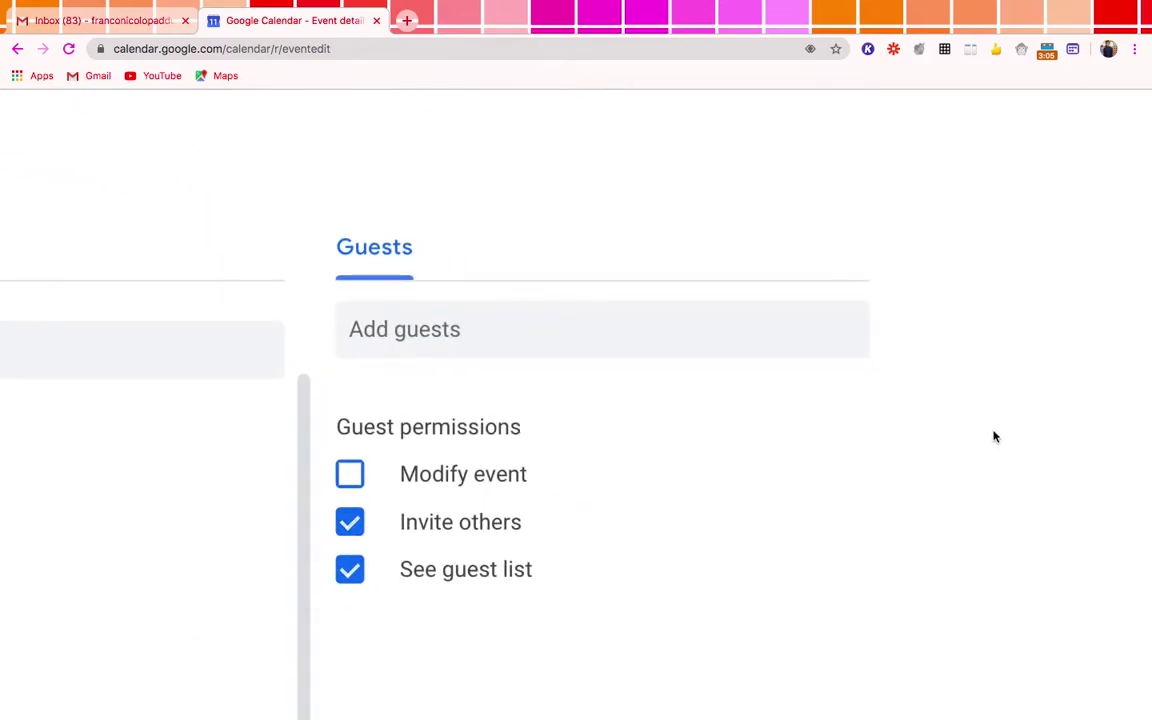
scroll(994, 436, "up", 2, "ctrl")
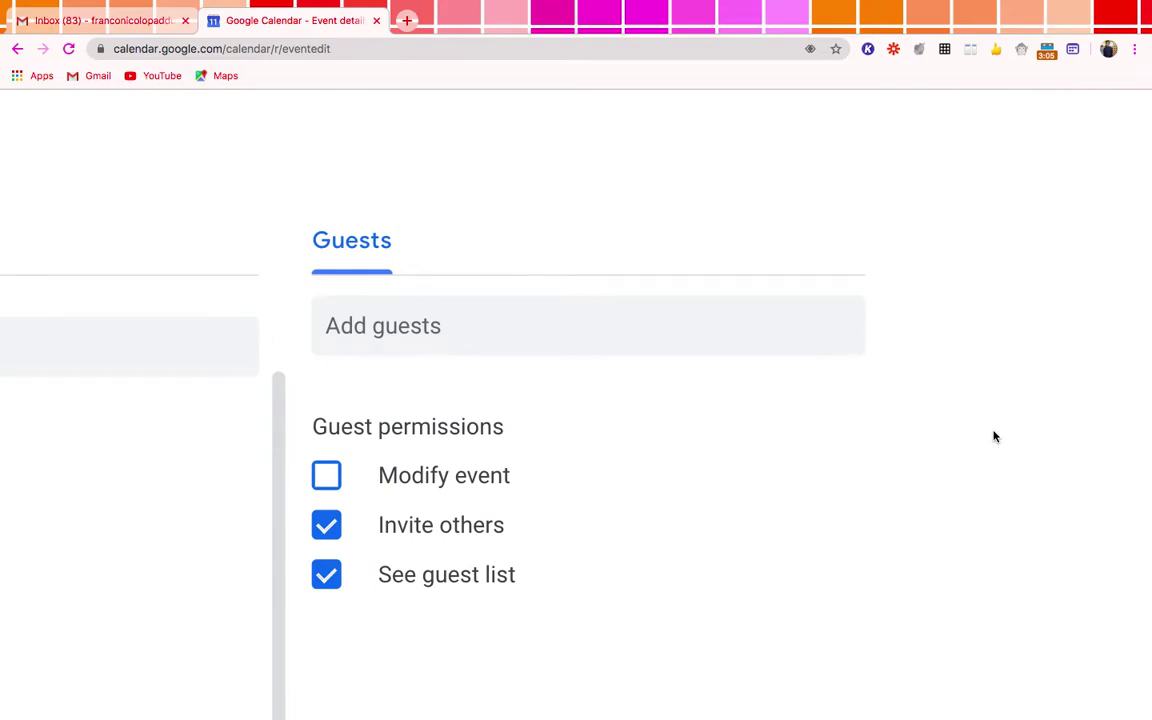
left_click(570, 321)
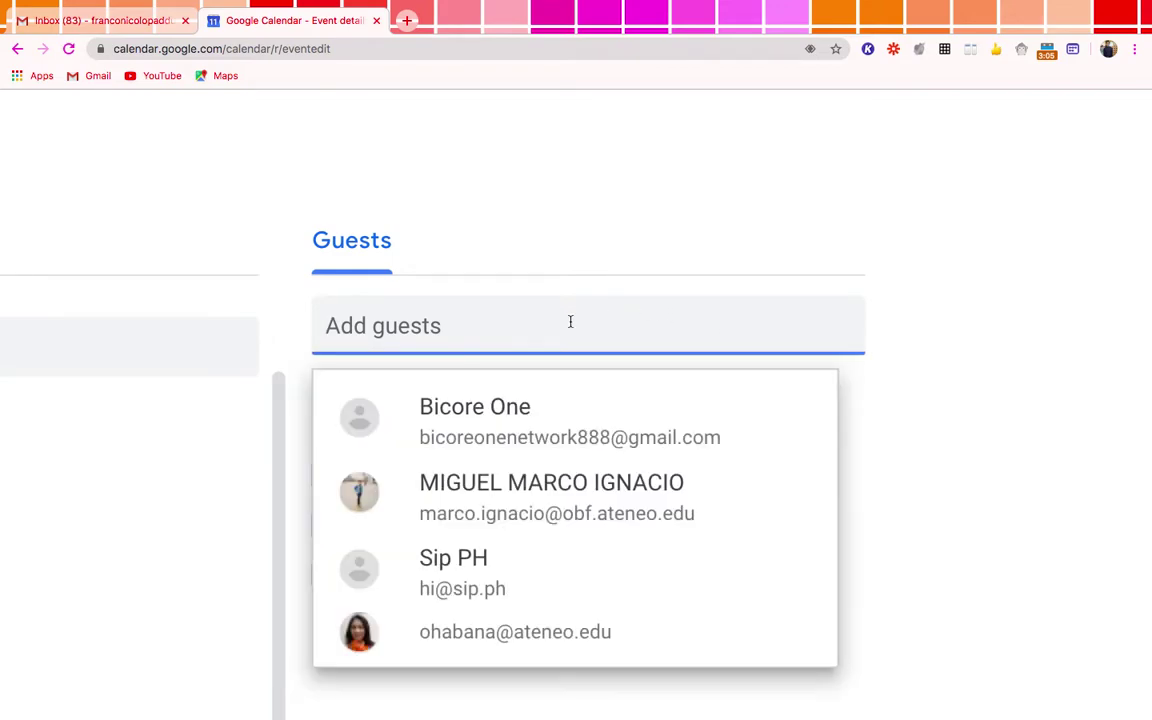
type("franc")
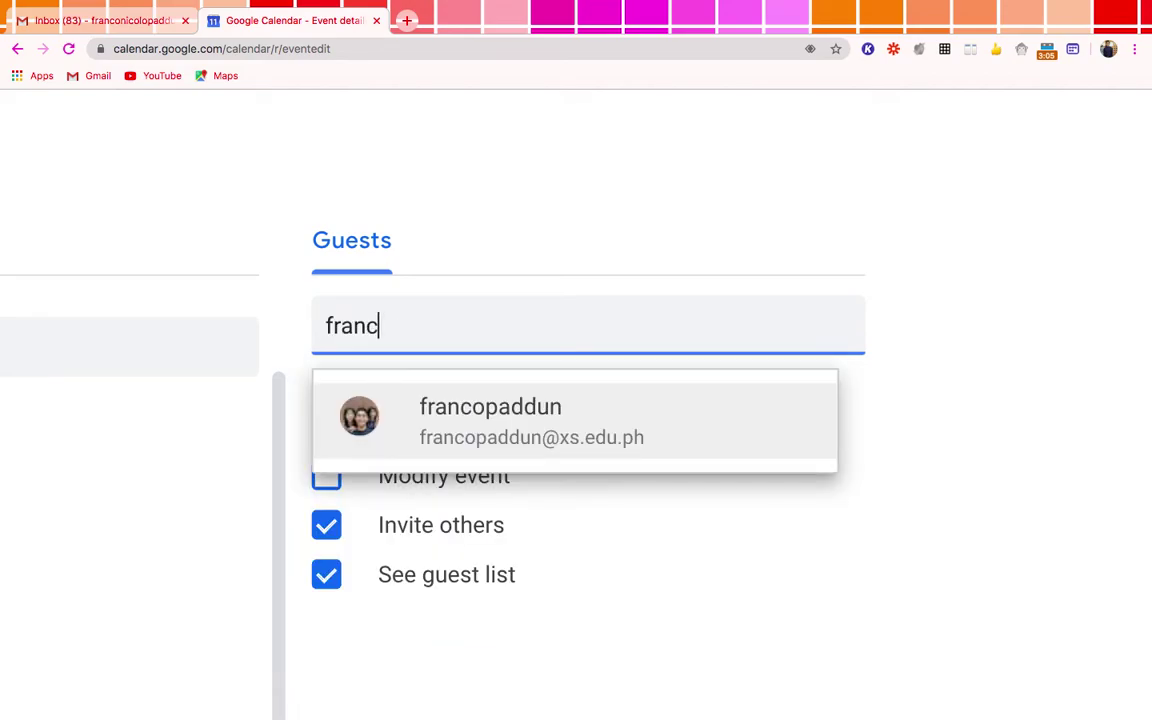
left_click(604, 431)
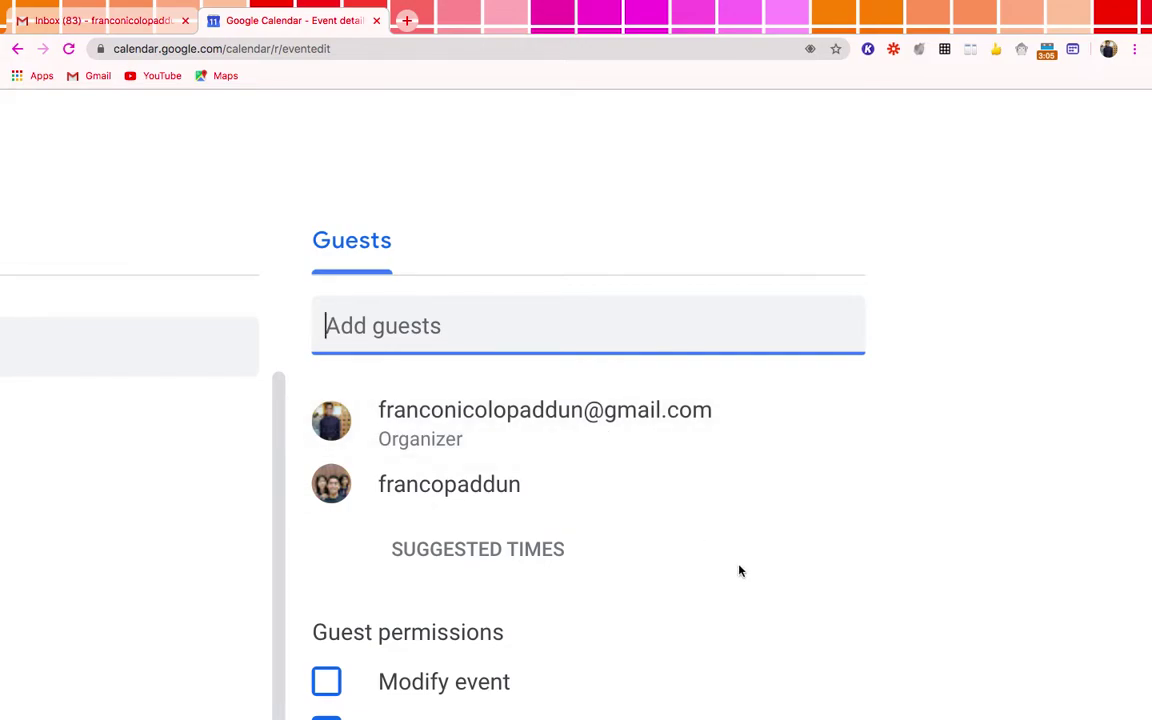
Try the Modify event guest permission, switch it back off, and turn off Invite others
scroll(740, 571, "down", 5)
scroll(740, 571, "down", 1)
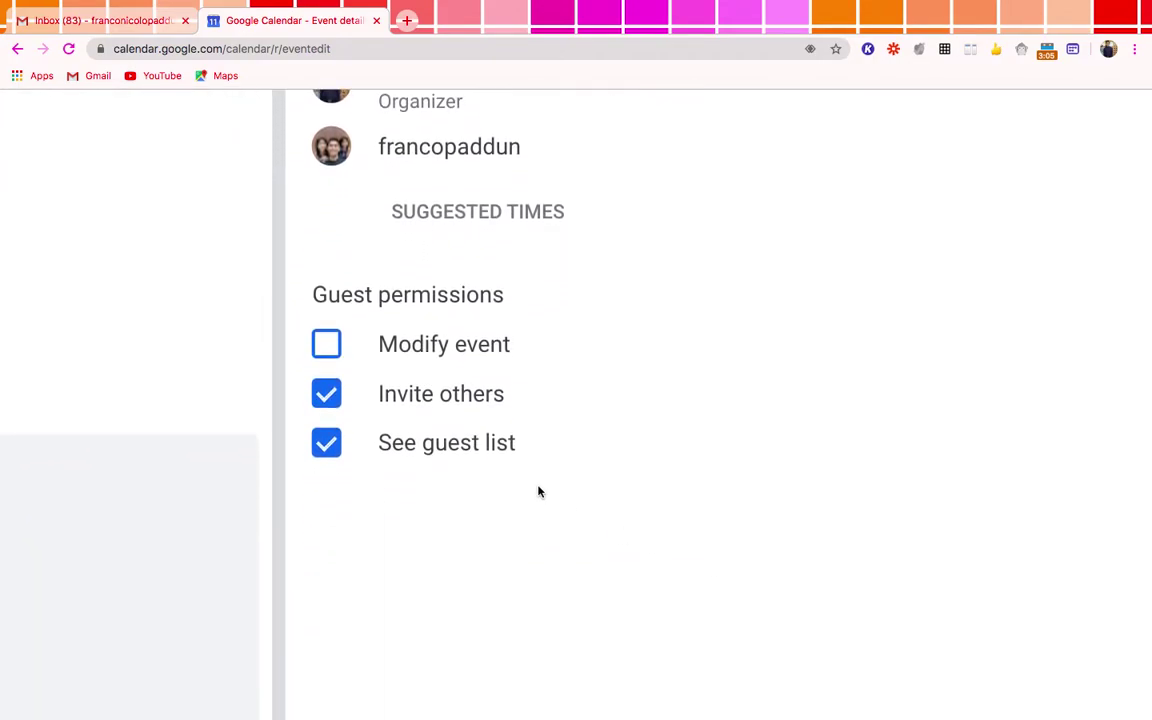
scroll(538, 491, "up", 3, "ctrl")
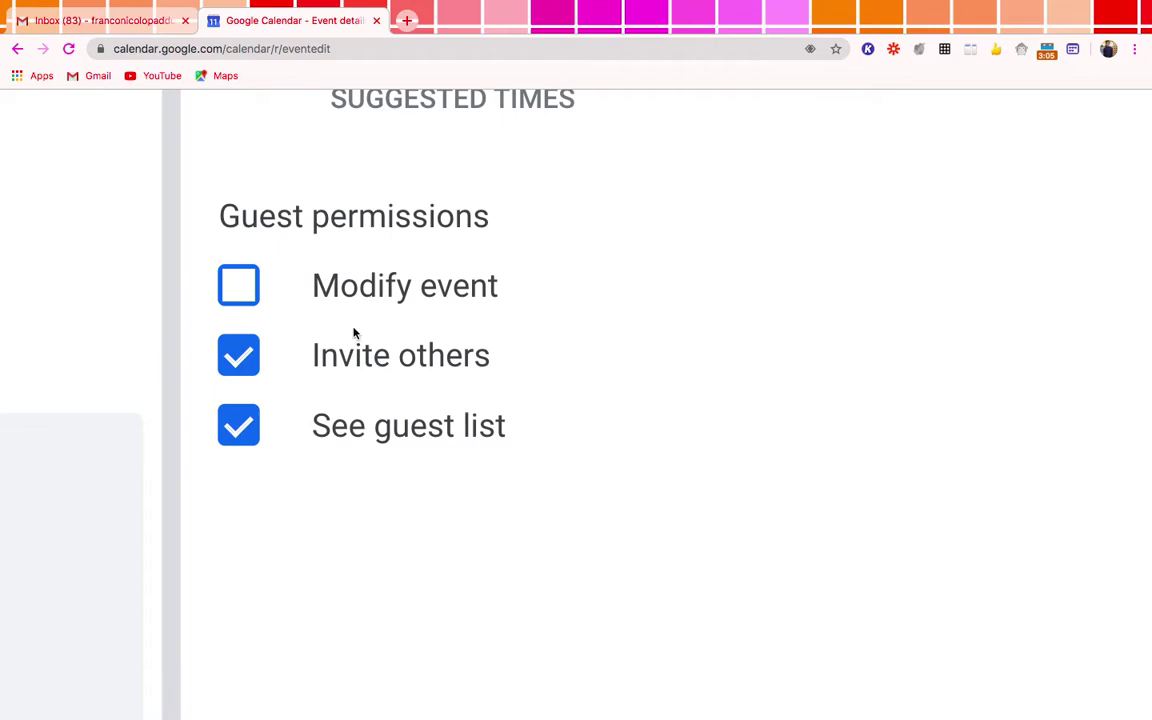
left_click(244, 292)
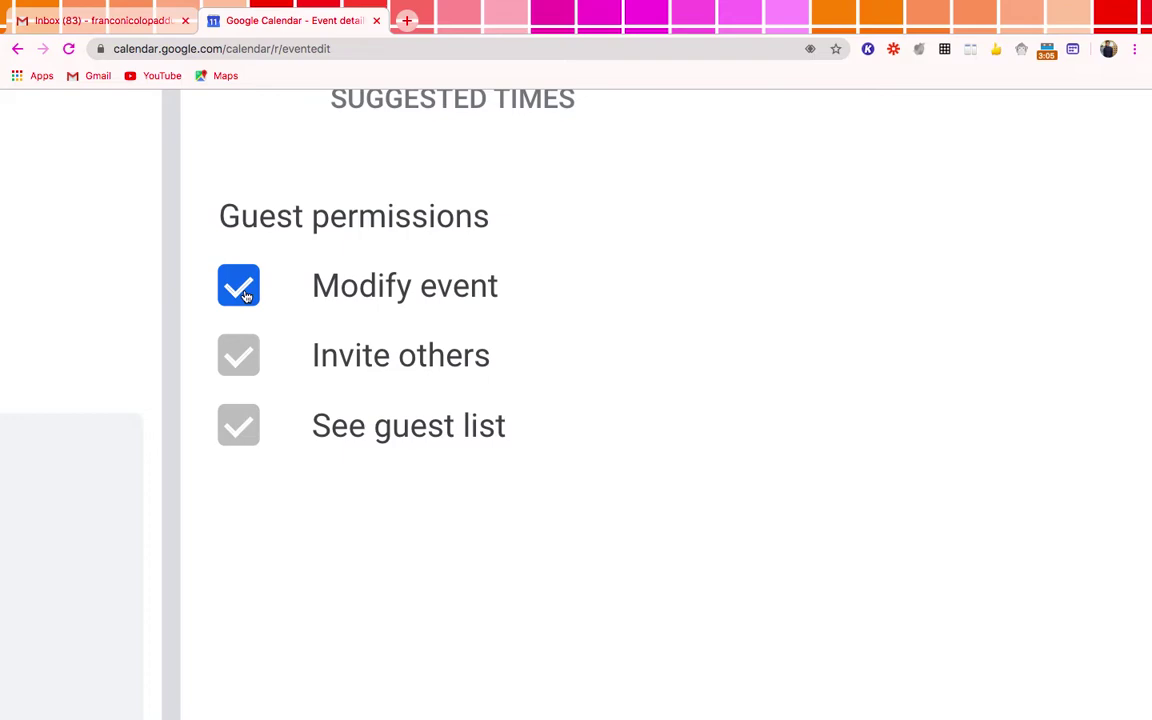
left_click(248, 303)
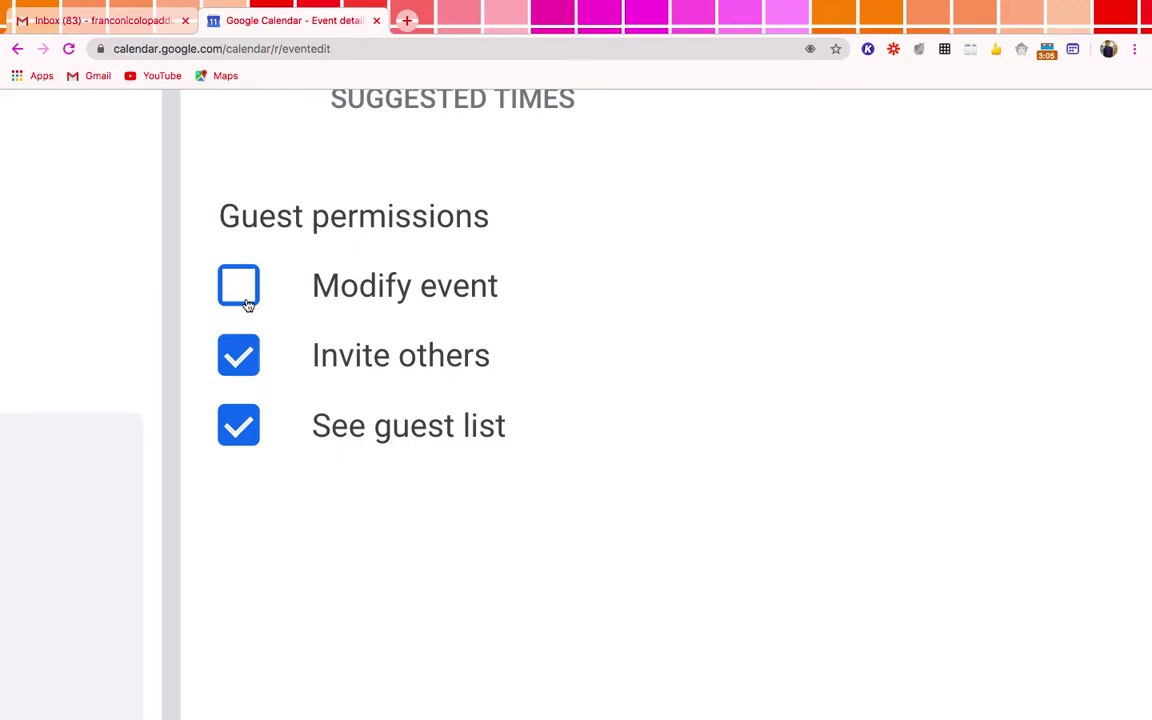
left_click(248, 360)
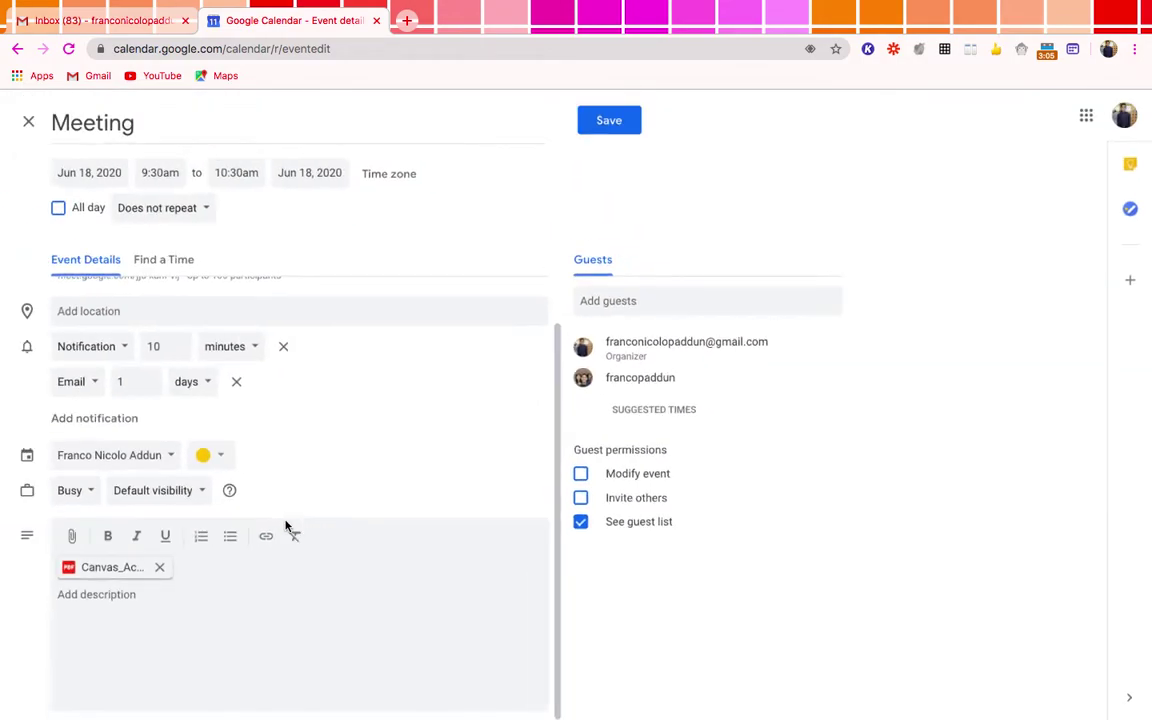
Examine the organizer's and guest's availability on June 18, 2020, in the event's Find a Time schedule
scroll(285, 527, "up", 2)
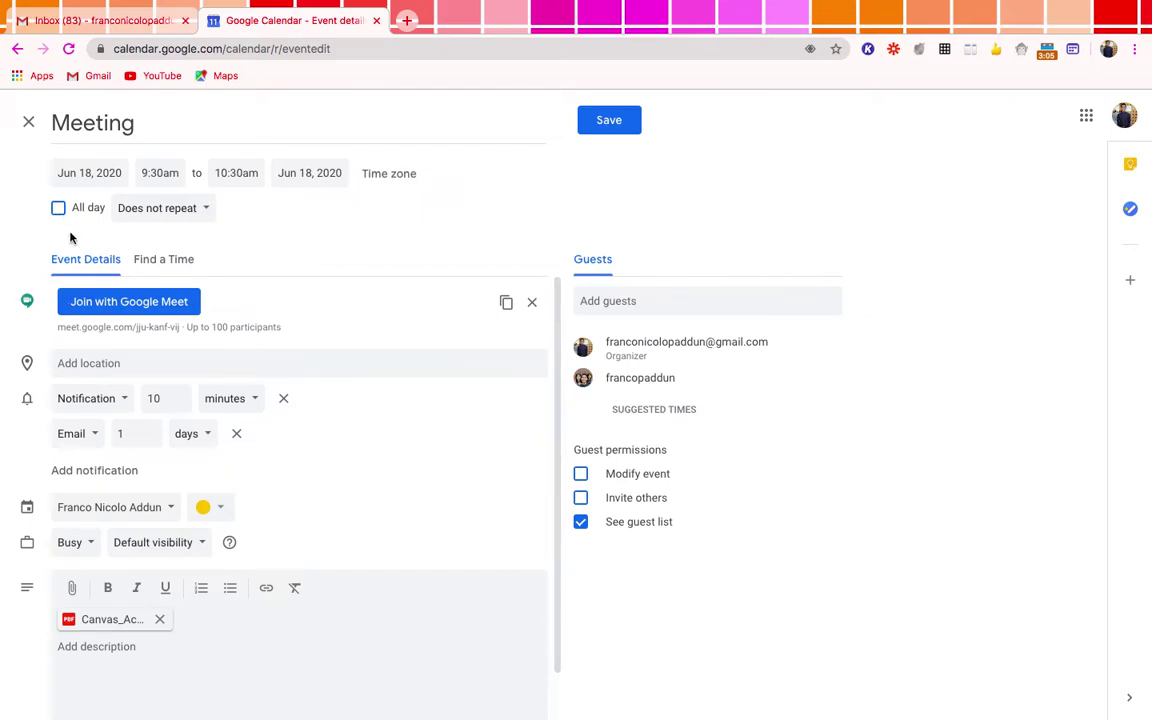
scroll(70, 237, "up", 3)
scroll(70, 237, "up", 3)
scroll(70, 237, "up", 3)
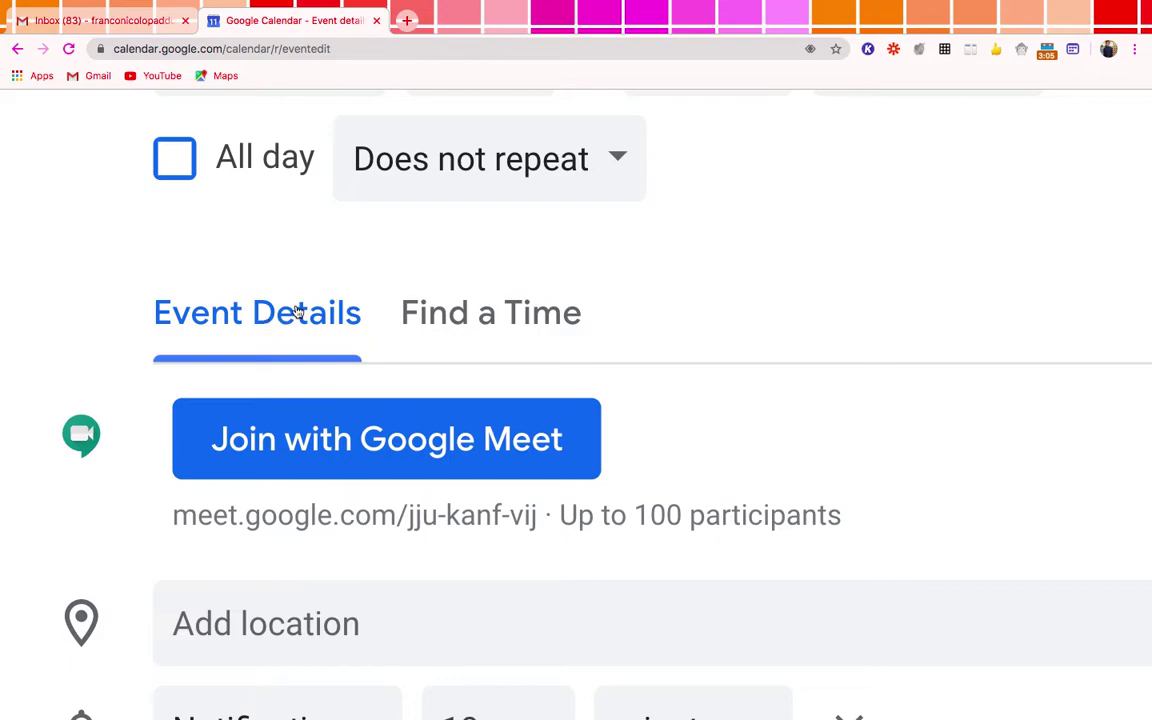
left_click(477, 331)
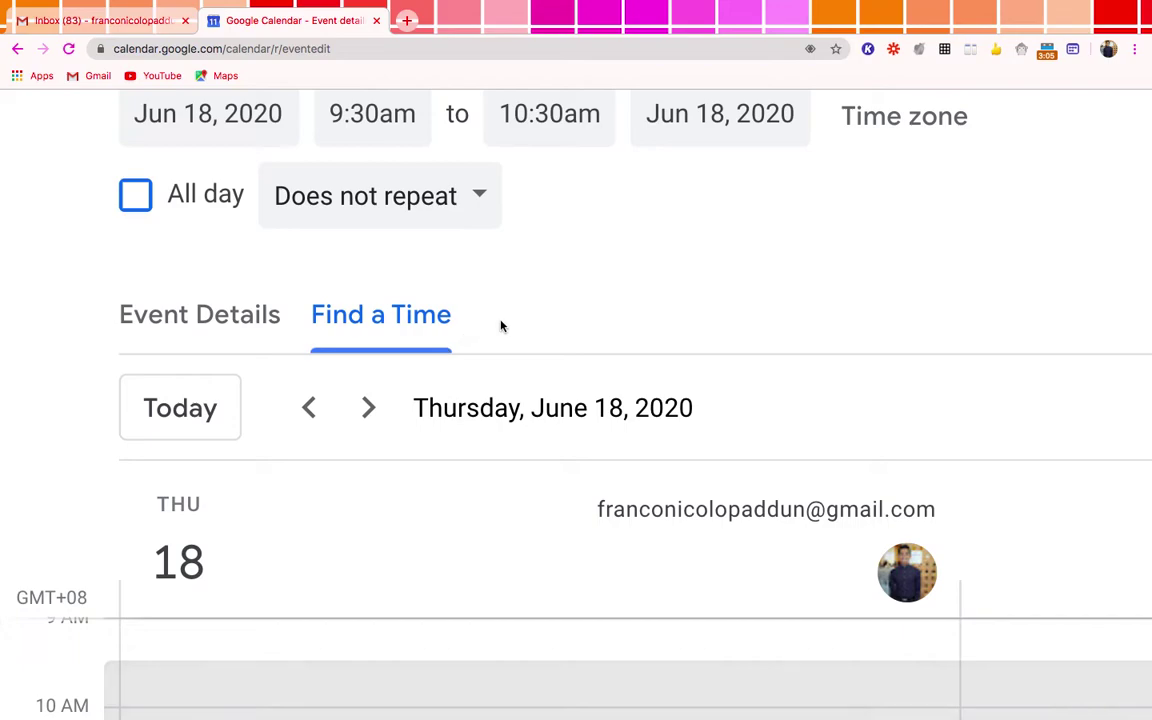
scroll(674, 278, "down", 5)
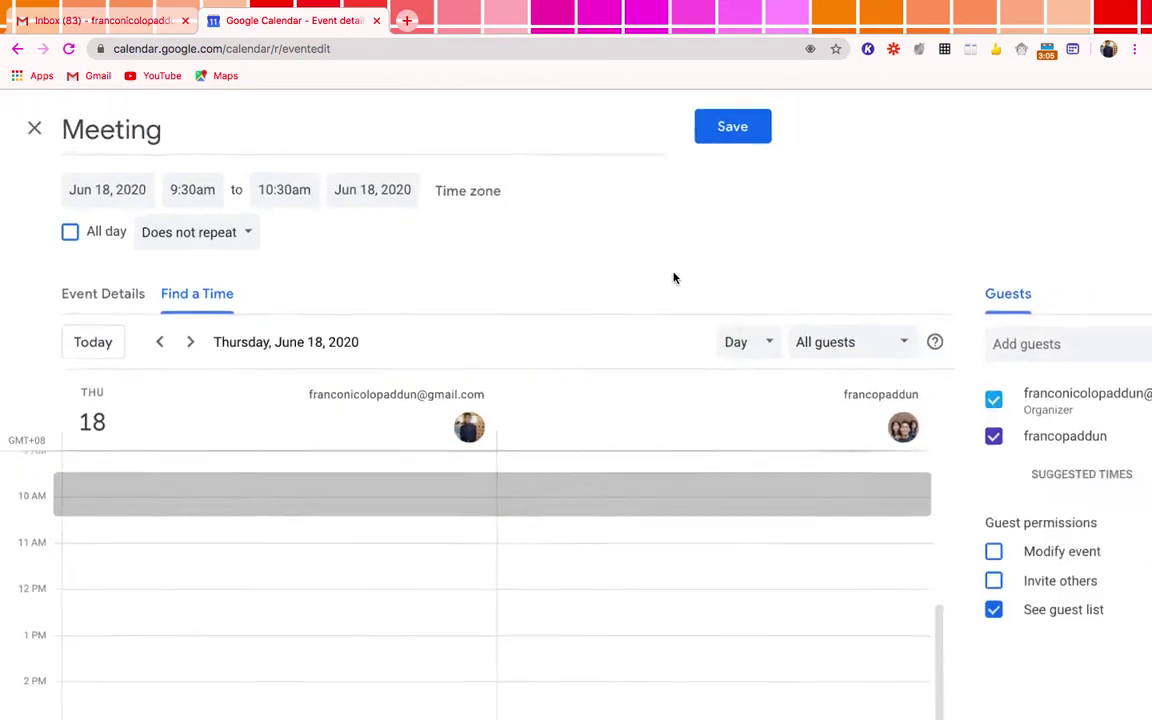
Check the hours before and after the 9:30am to 10:30am slot in both attendees' schedules
scroll(674, 278, "down", 2)
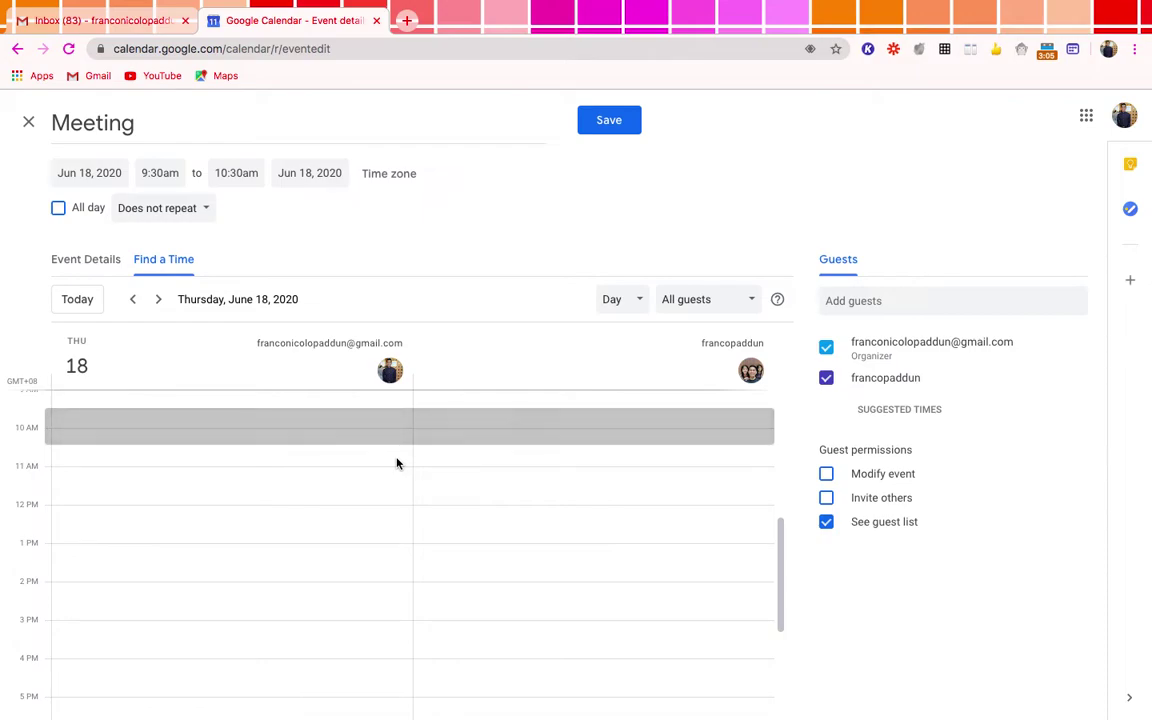
scroll(396, 463, "down", 2)
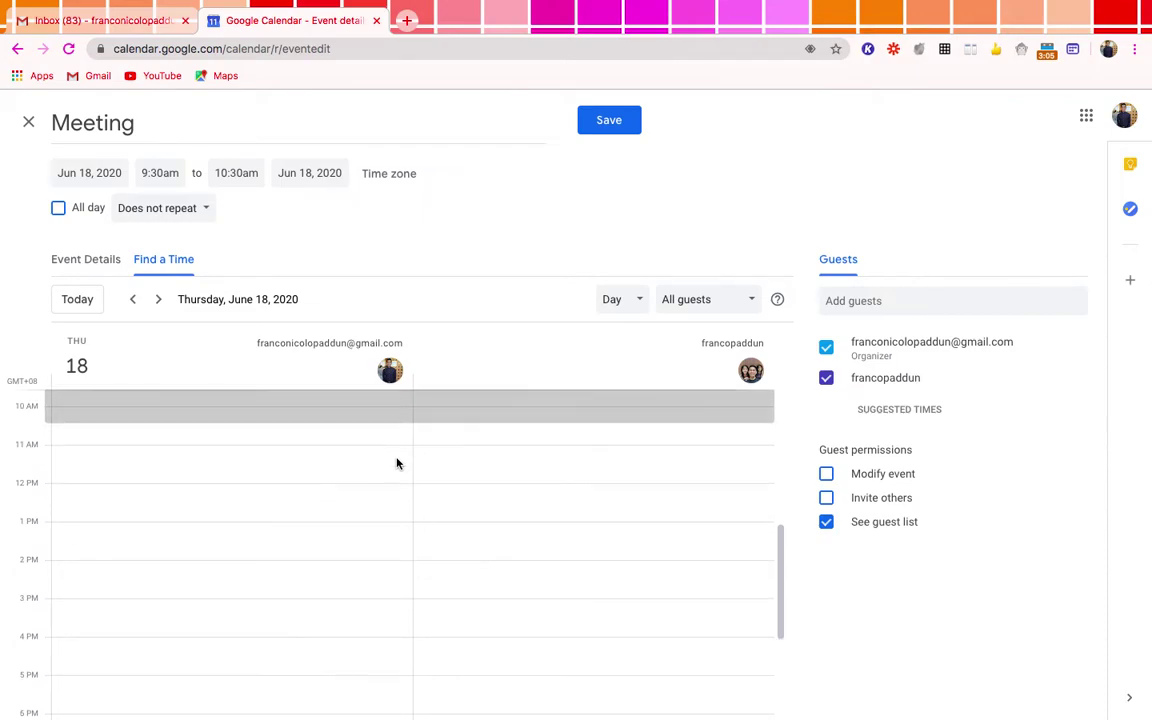
scroll(396, 463, "up", 3)
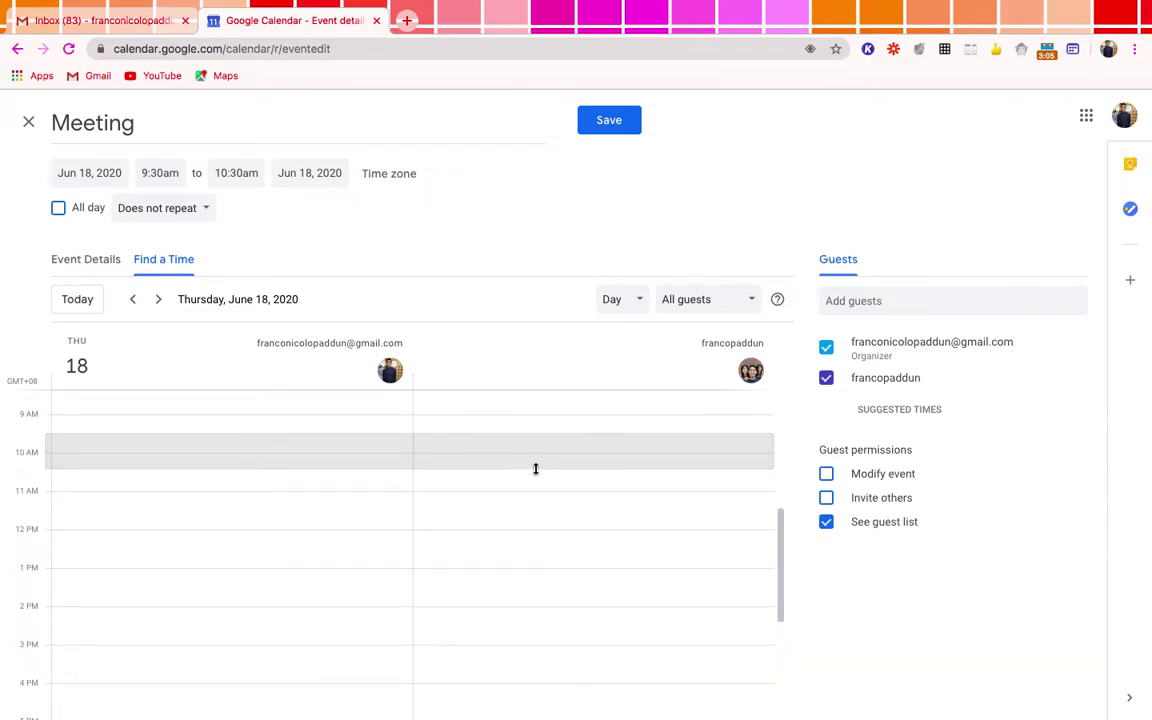
scroll(535, 468, "up", 3)
scroll(535, 473, "down", 3)
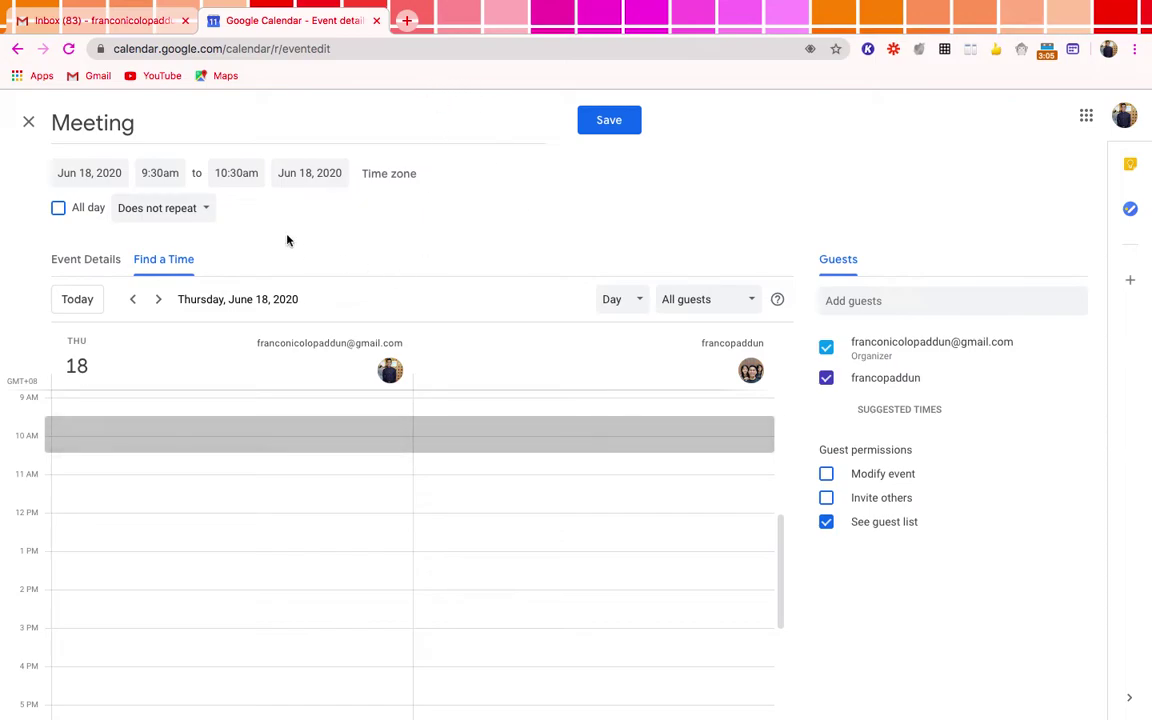
scroll(680, 480, "up", 2)
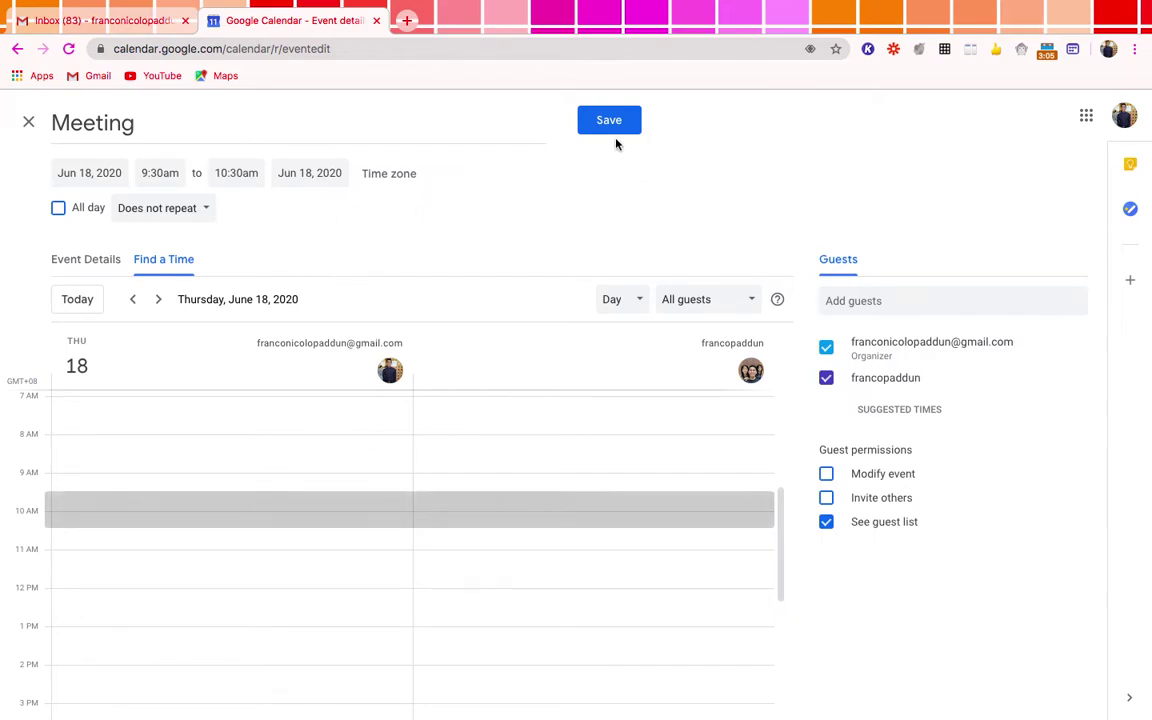
Save the Meeting event and send the invitation email to the guest
scroll(612, 145, "up", 5)
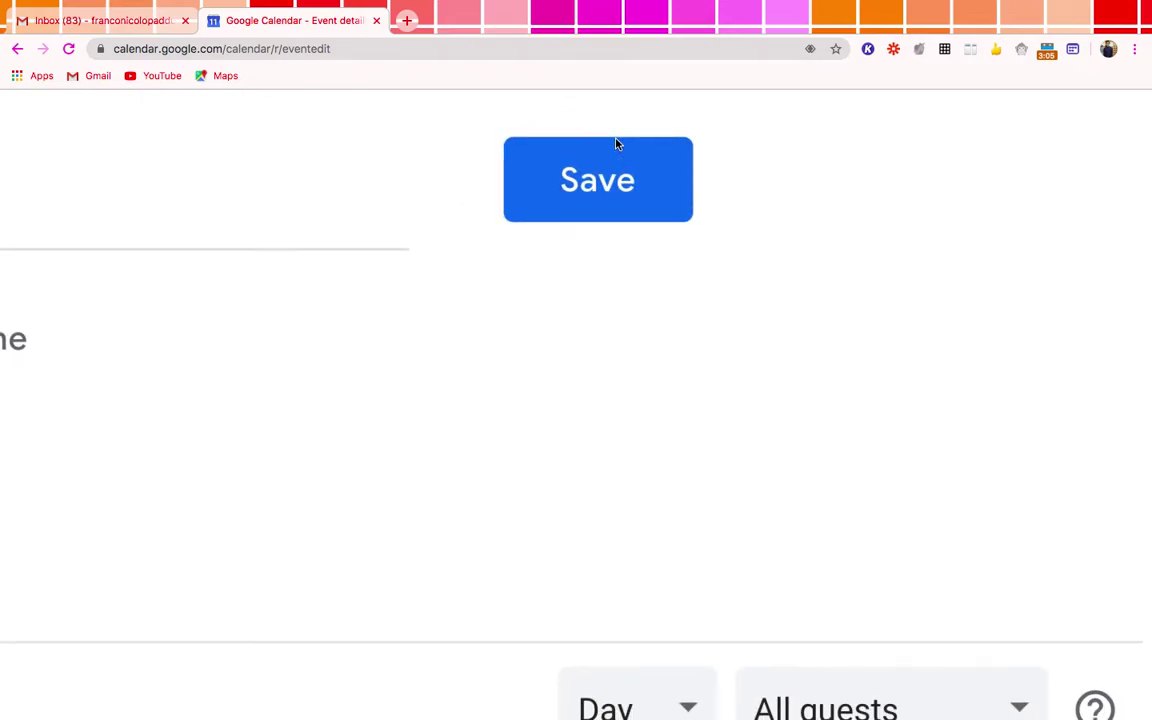
left_click(616, 145)
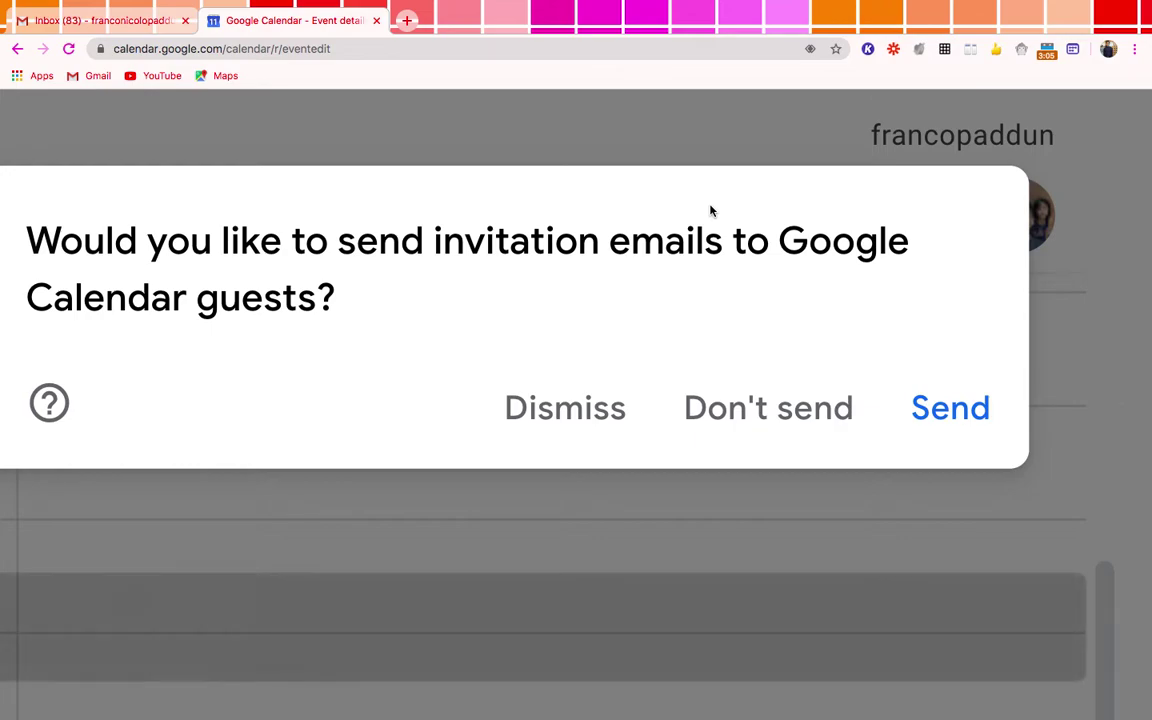
left_click(952, 407)
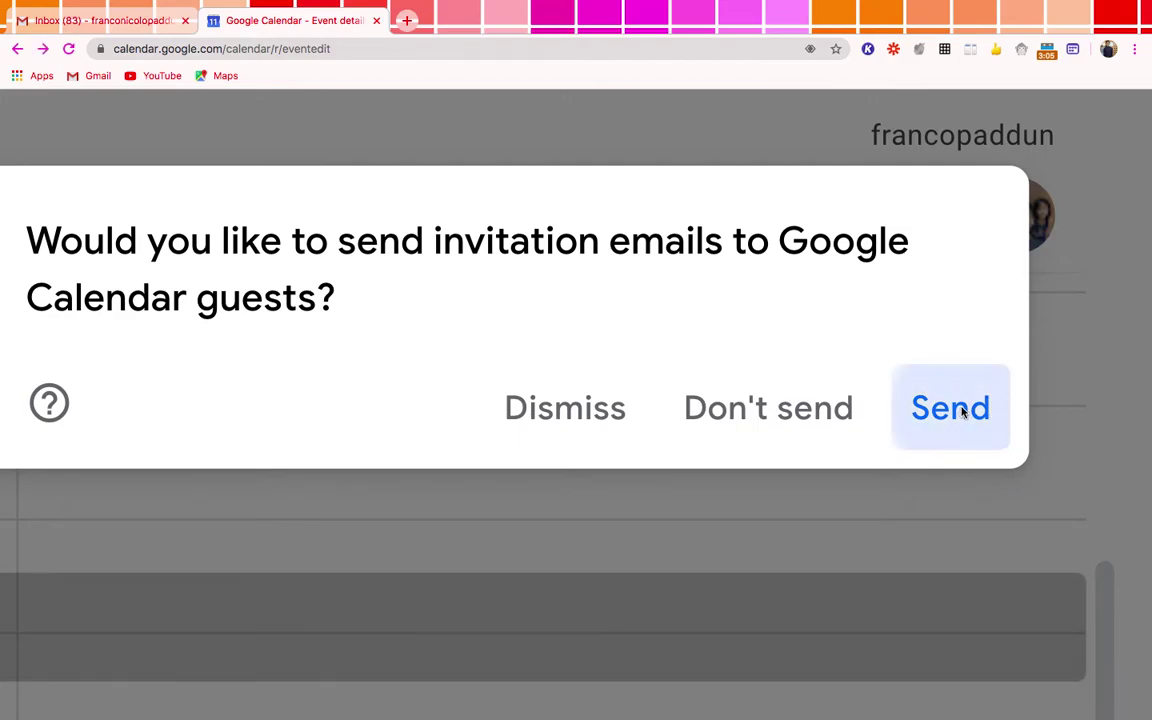
Examine the 9:30am Meeting entries on June 18 in the June 2020 month view
scroll(597, 322, "down", 5)
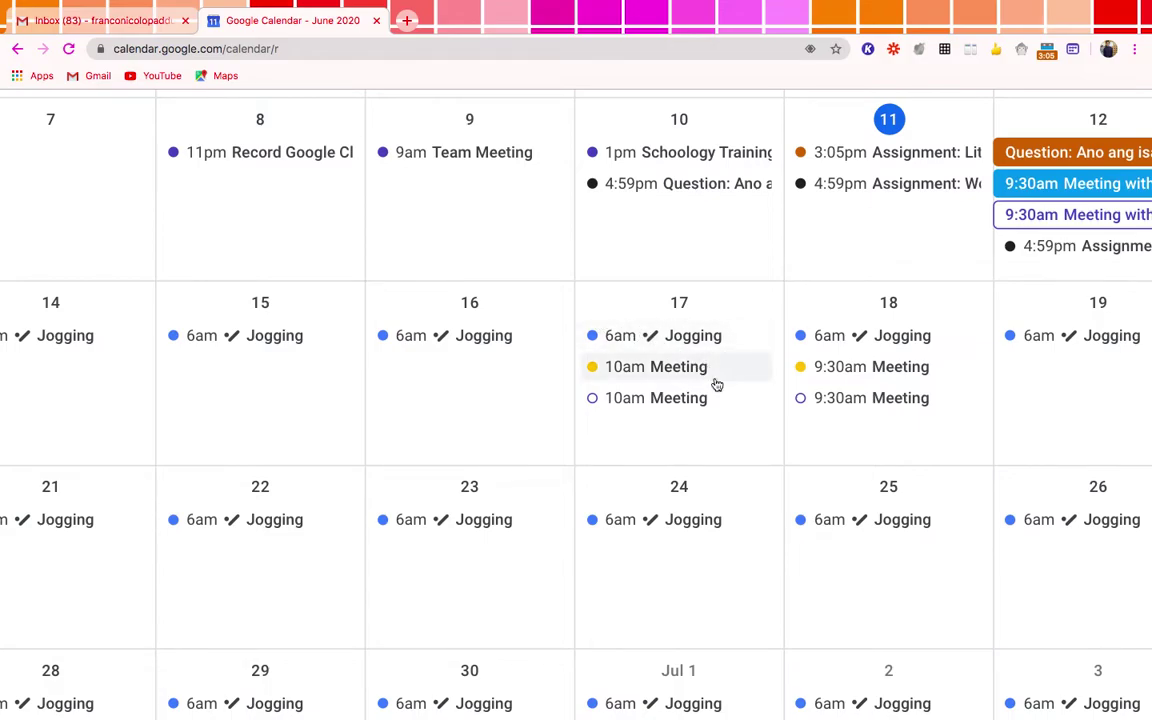
scroll(717, 385, "down", 3)
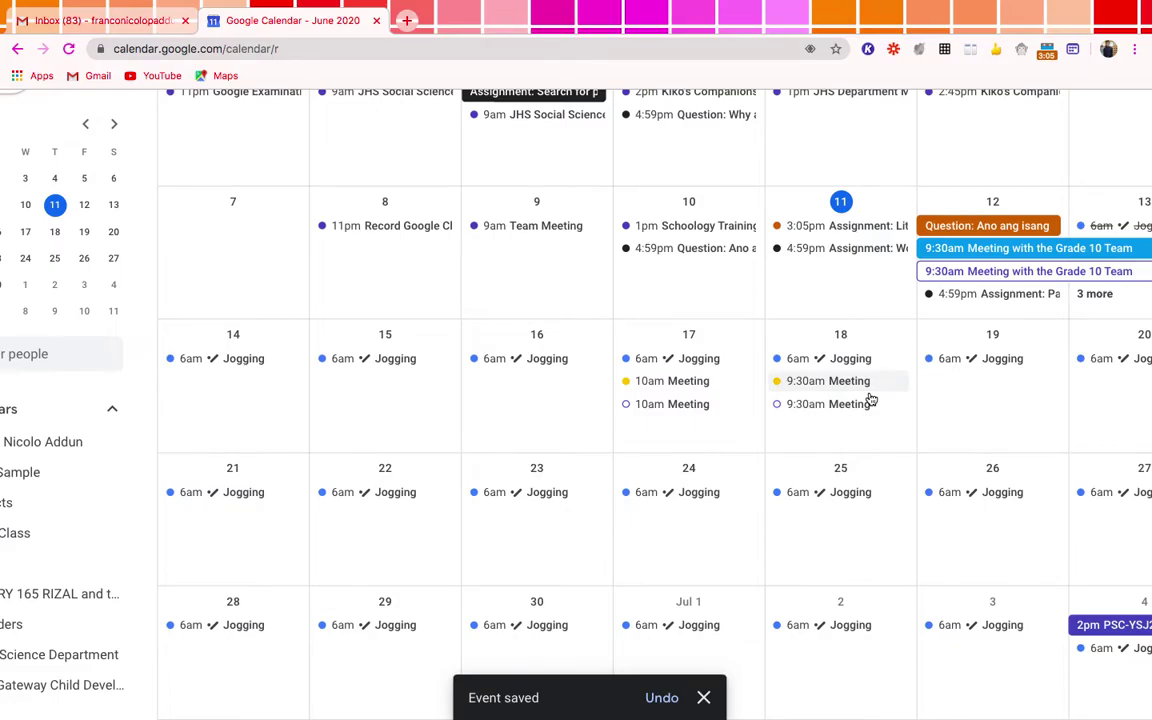
scroll(870, 399, "up", 3)
scroll(871, 399, "up", 3)
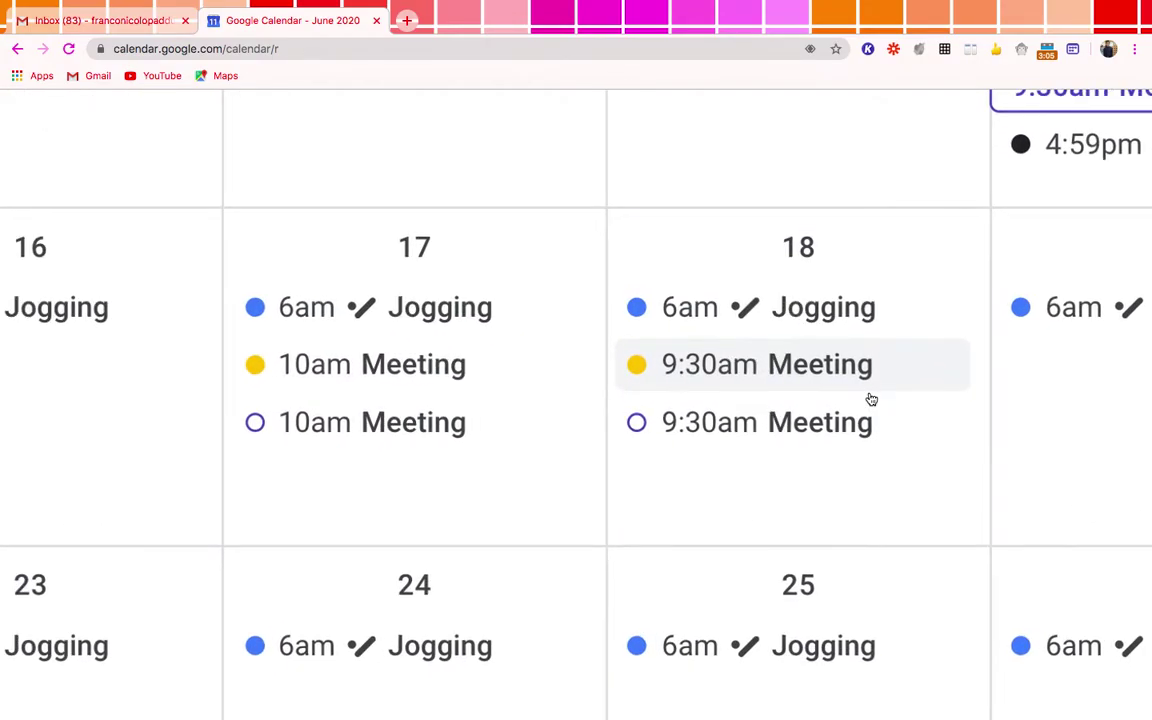
scroll(871, 399, "down", 5)
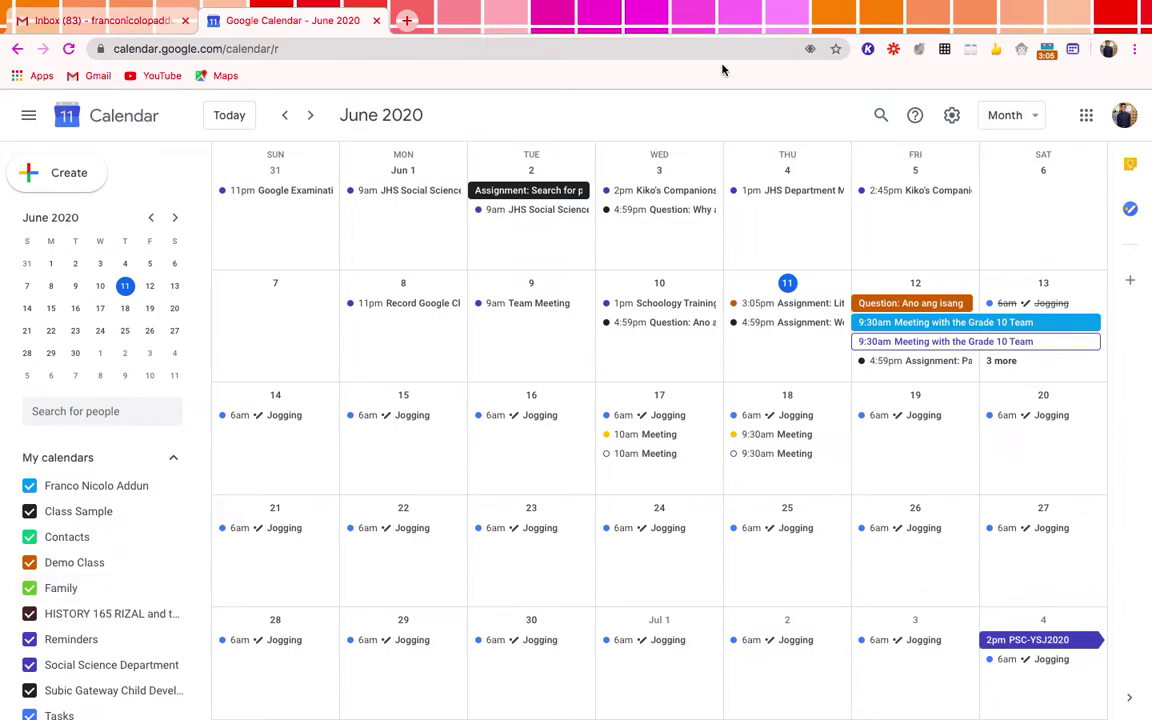
mouse_move(822, 5)
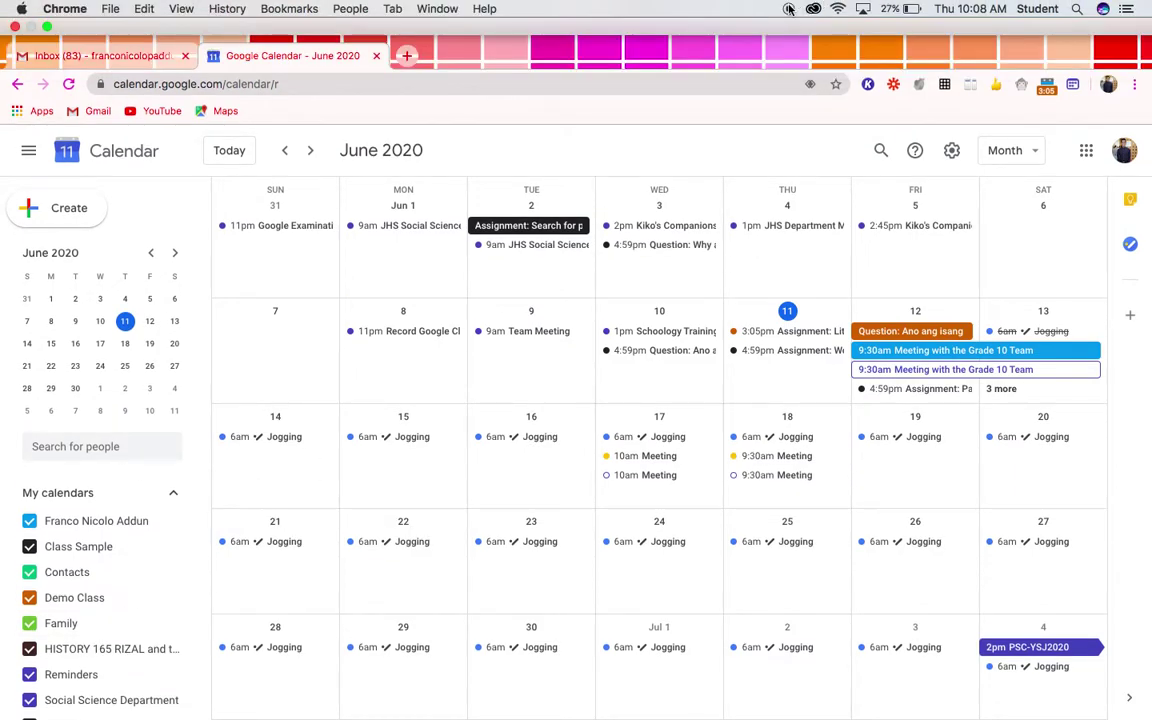